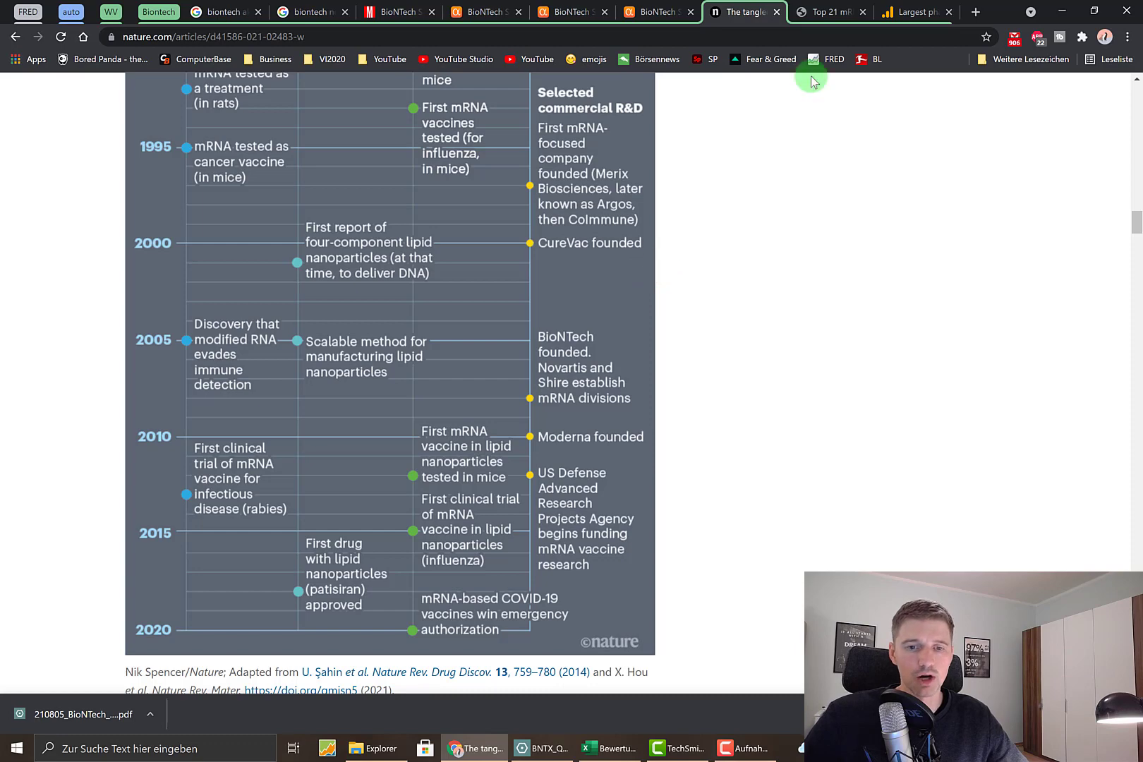
Review the Top 21 mRNA startups list on MedicalStartups, including each company's country and funding
{"action": "left_click", "coordinate": [822, 12]}
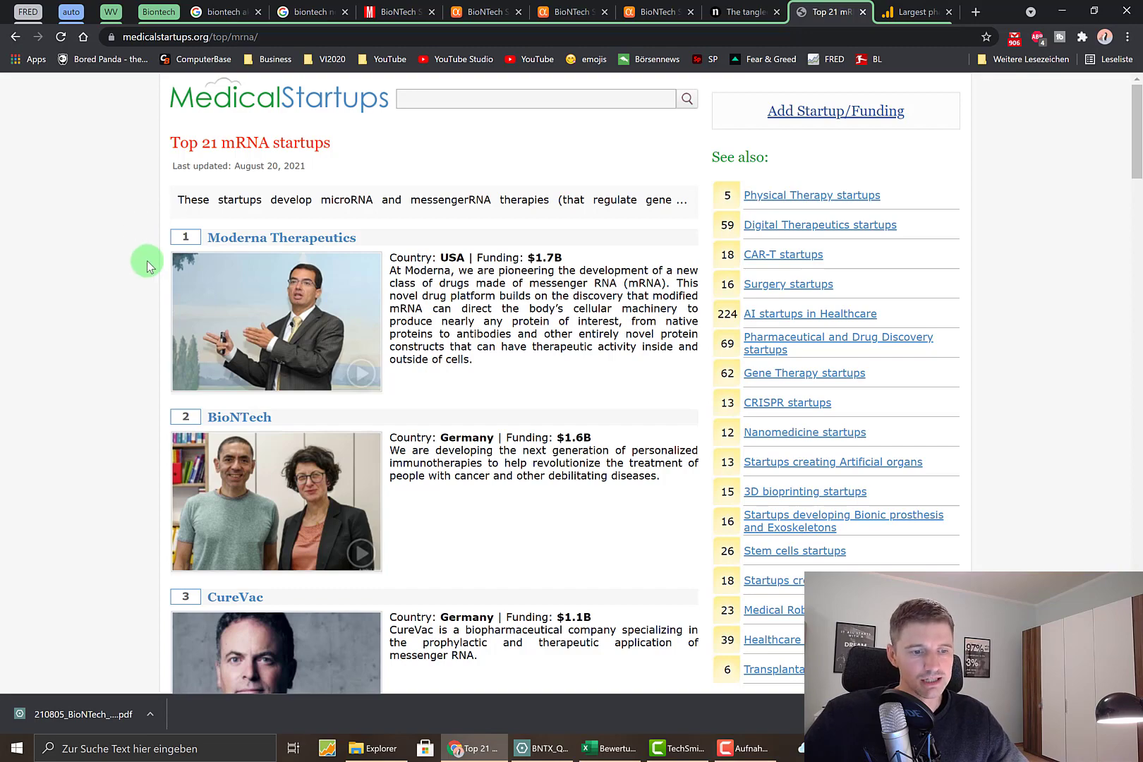
{"action": "scroll", "coordinate": [147, 261], "scroll_direction": "down", "scroll_amount": 2}
{"action": "scroll", "coordinate": [147, 265], "scroll_direction": "down", "scroll_amount": 7}
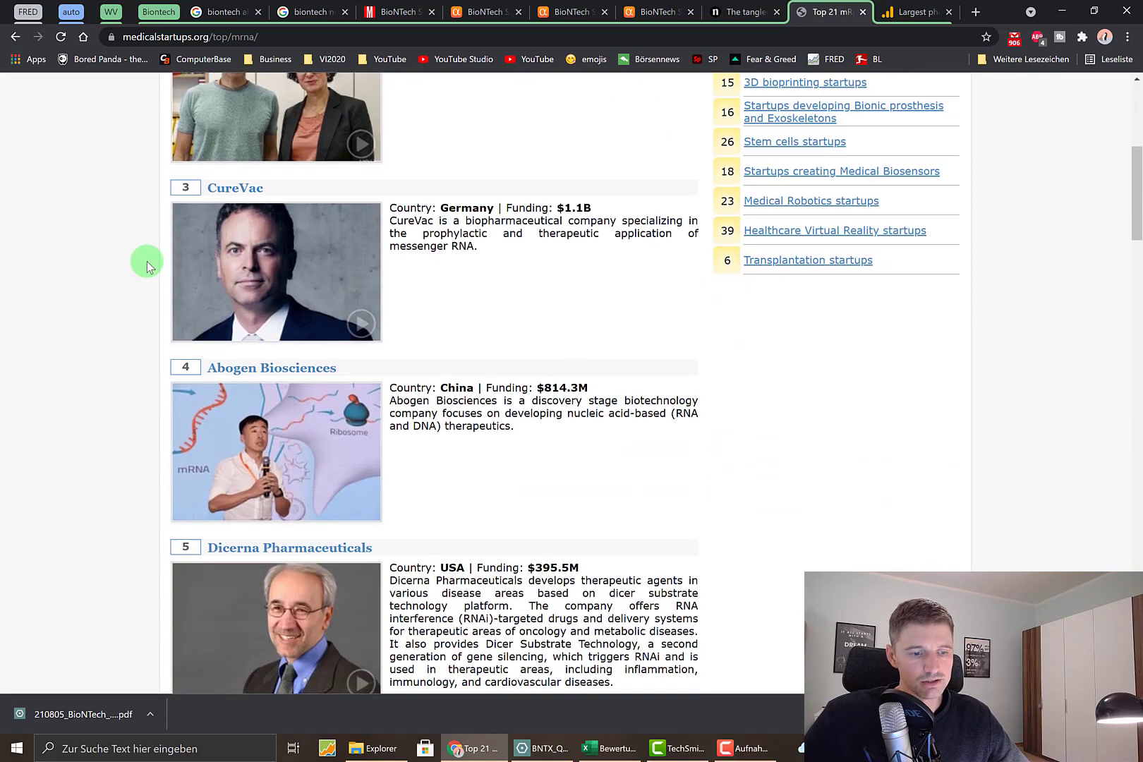
{"action": "scroll", "coordinate": [147, 267], "scroll_direction": "down", "scroll_amount": 2}
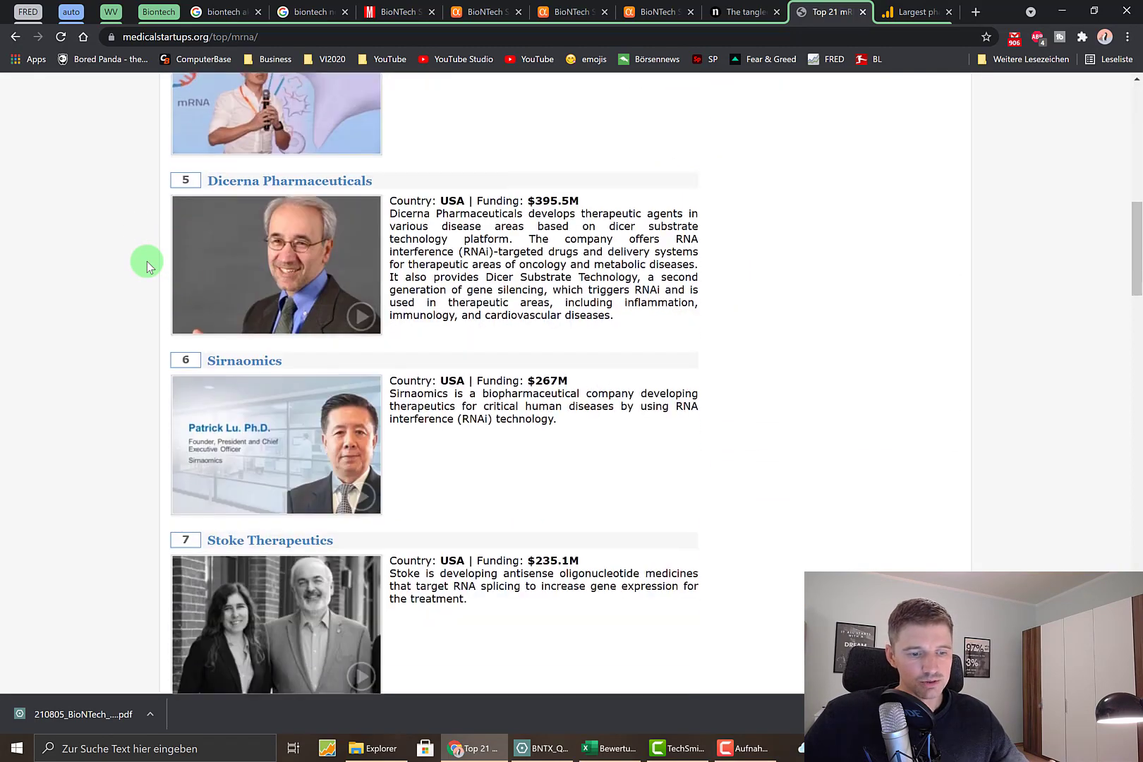
{"action": "scroll", "coordinate": [147, 265], "scroll_direction": "down", "scroll_amount": 10}
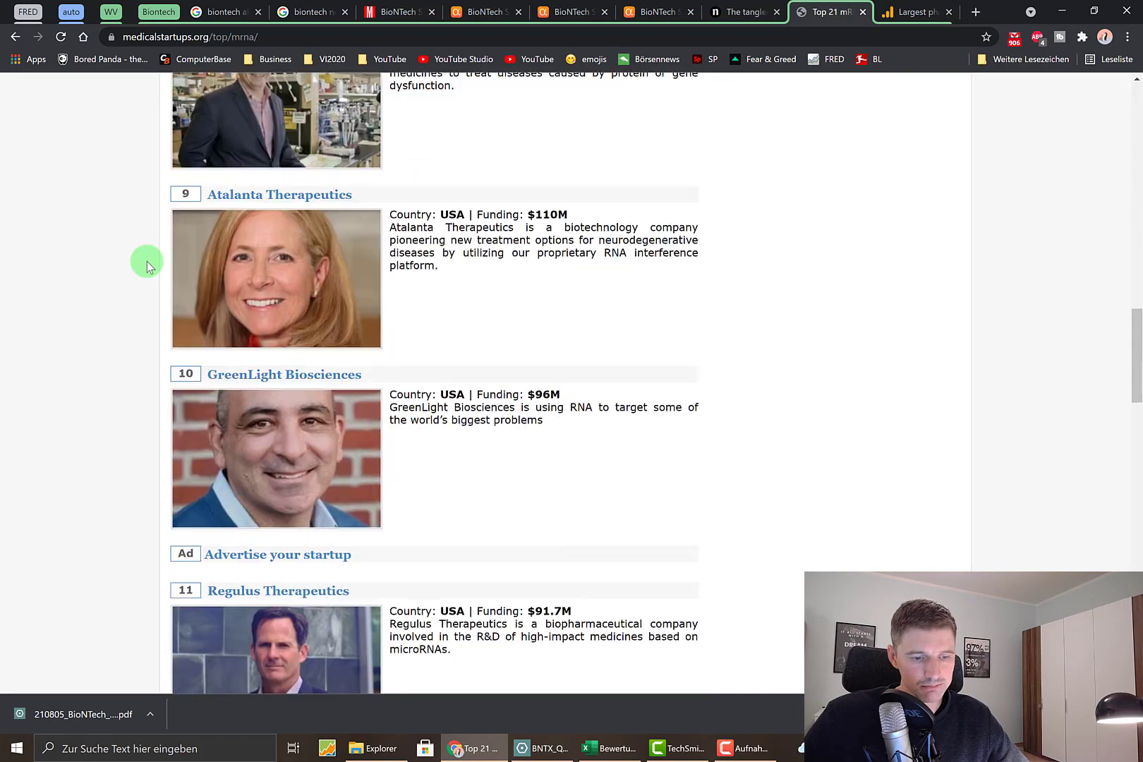
{"action": "scroll", "coordinate": [147, 265], "scroll_direction": "down", "scroll_amount": 6}
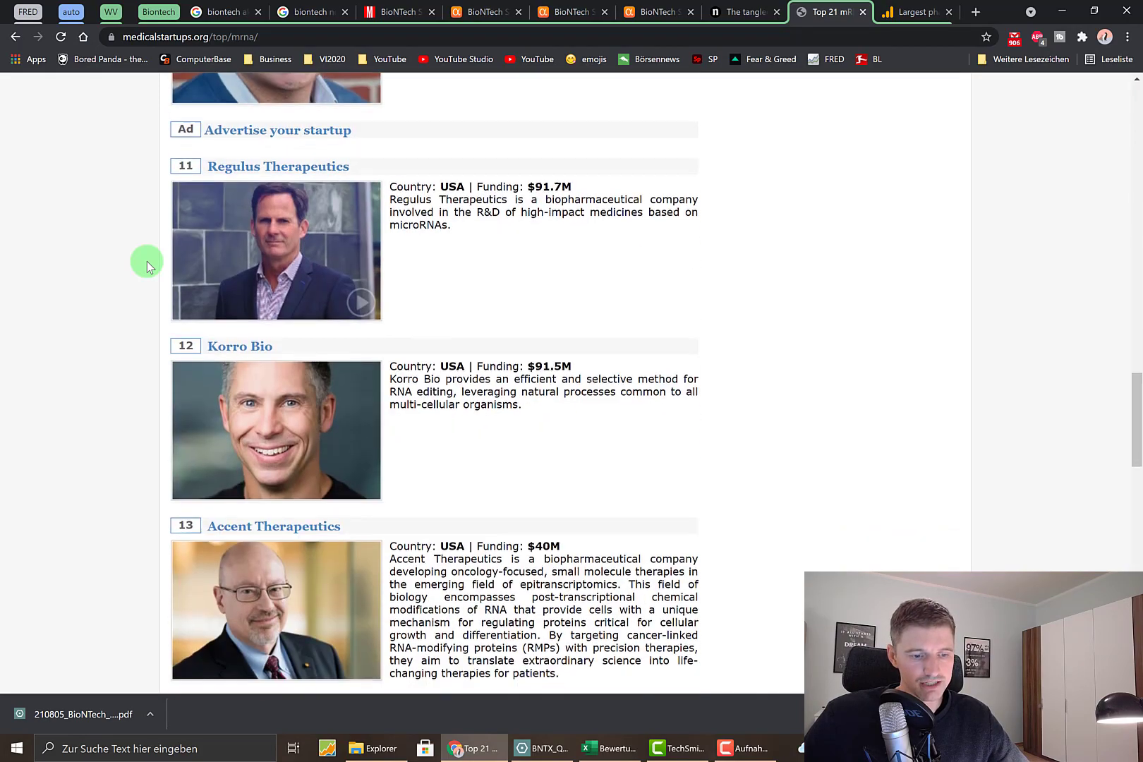
{"action": "scroll", "coordinate": [146, 267], "scroll_direction": "down", "scroll_amount": 10}
{"action": "scroll", "coordinate": [147, 265], "scroll_direction": "up", "scroll_amount": 20}
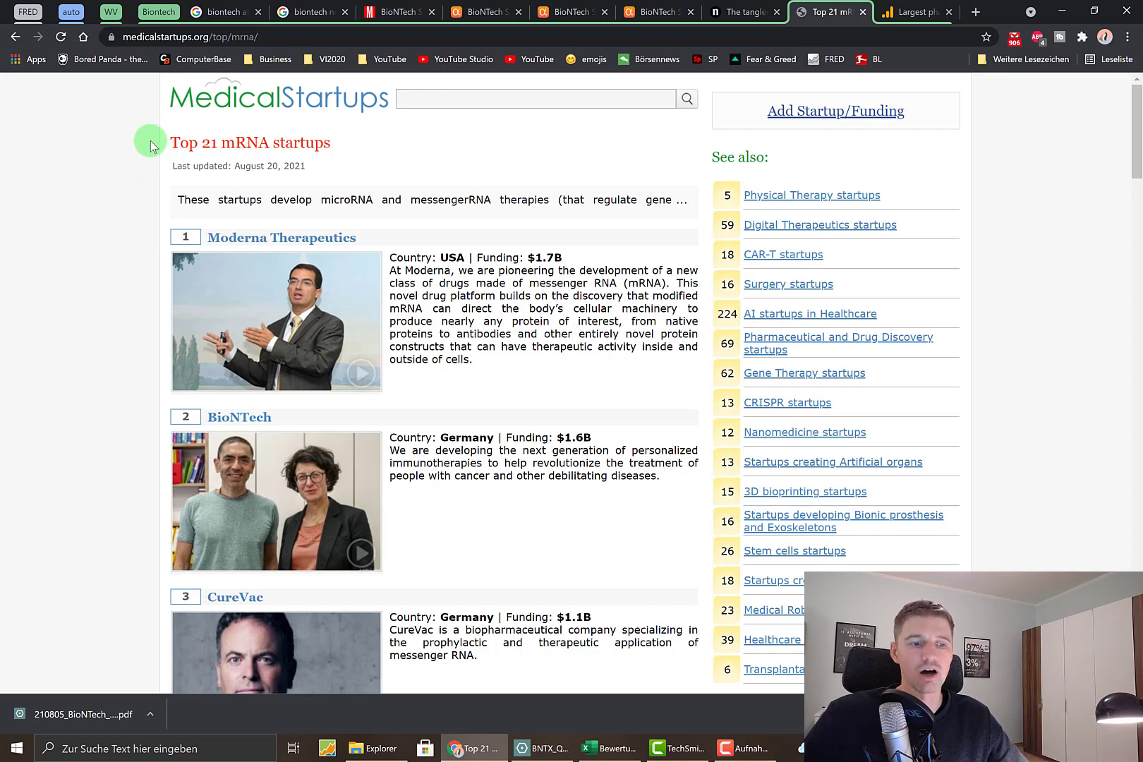
Examine the ranking of largest pharma companies by market cap from the leaders down to BioNTech and its neighbours
{"action": "left_click", "coordinate": [889, 14]}
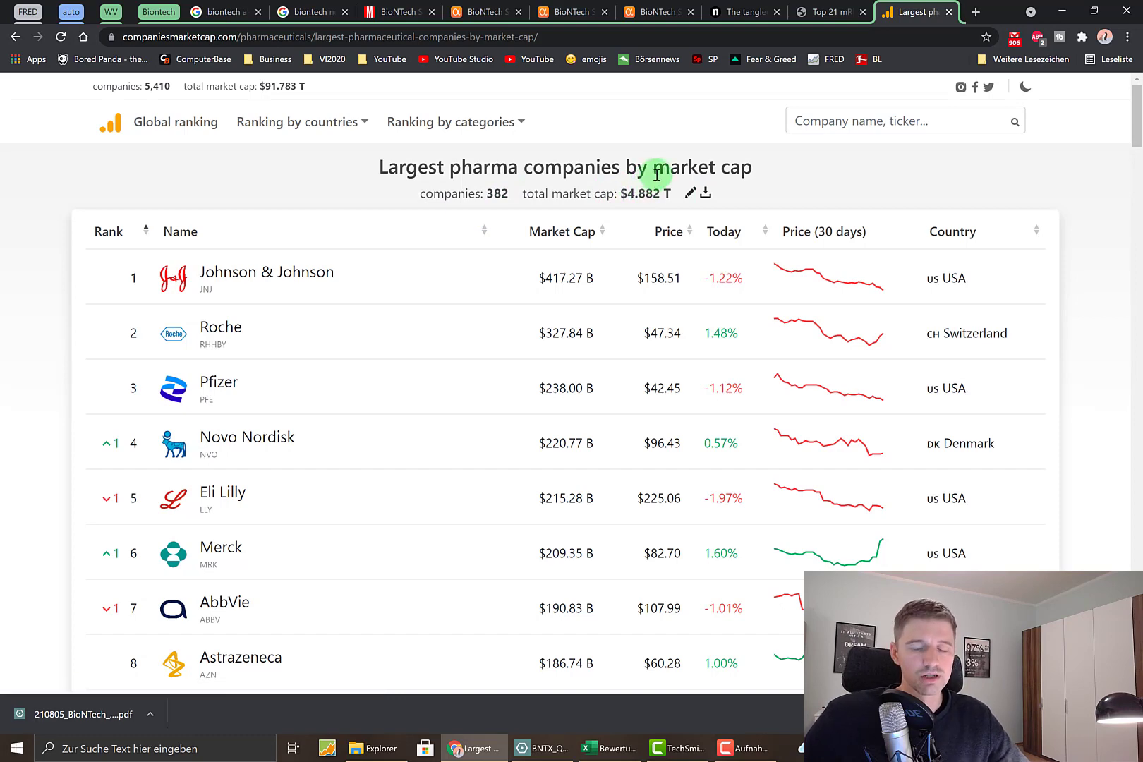
{"action": "scroll", "coordinate": [36, 247], "scroll_direction": "down", "scroll_amount": 1}
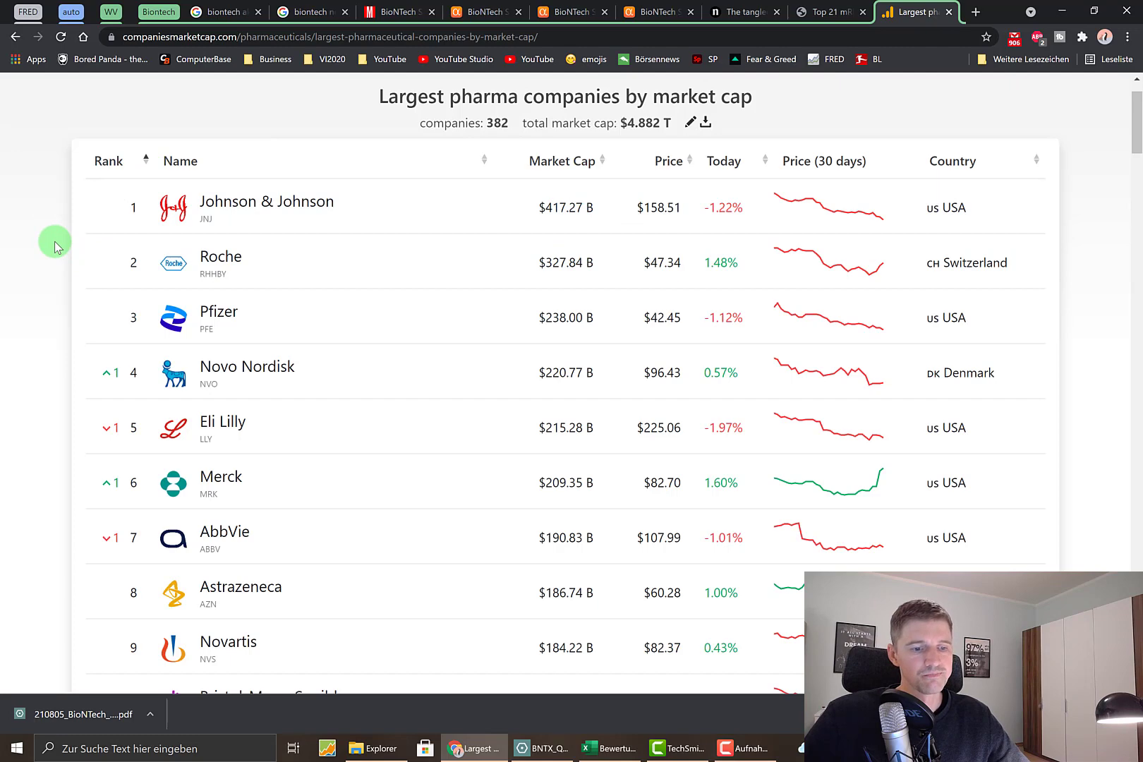
{"action": "scroll", "coordinate": [53, 243], "scroll_direction": "down", "scroll_amount": 1}
{"action": "scroll", "coordinate": [41, 282], "scroll_direction": "down", "scroll_amount": 1}
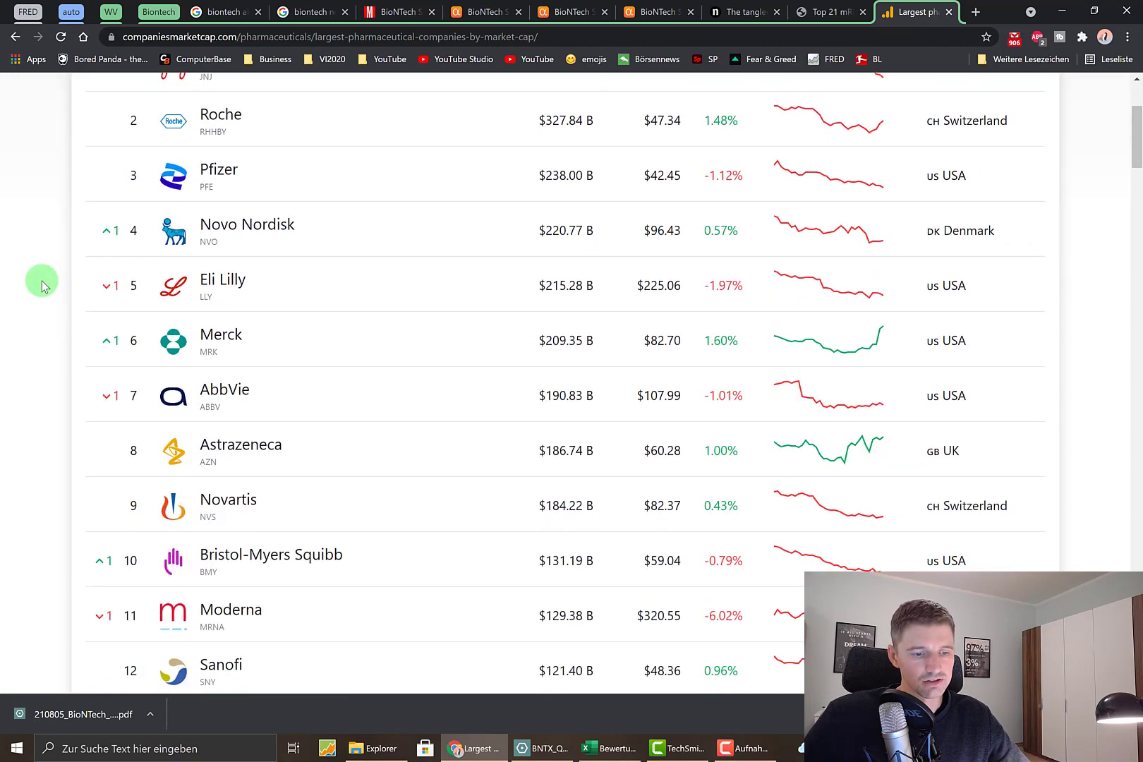
{"action": "scroll", "coordinate": [42, 282], "scroll_direction": "down", "scroll_amount": 1}
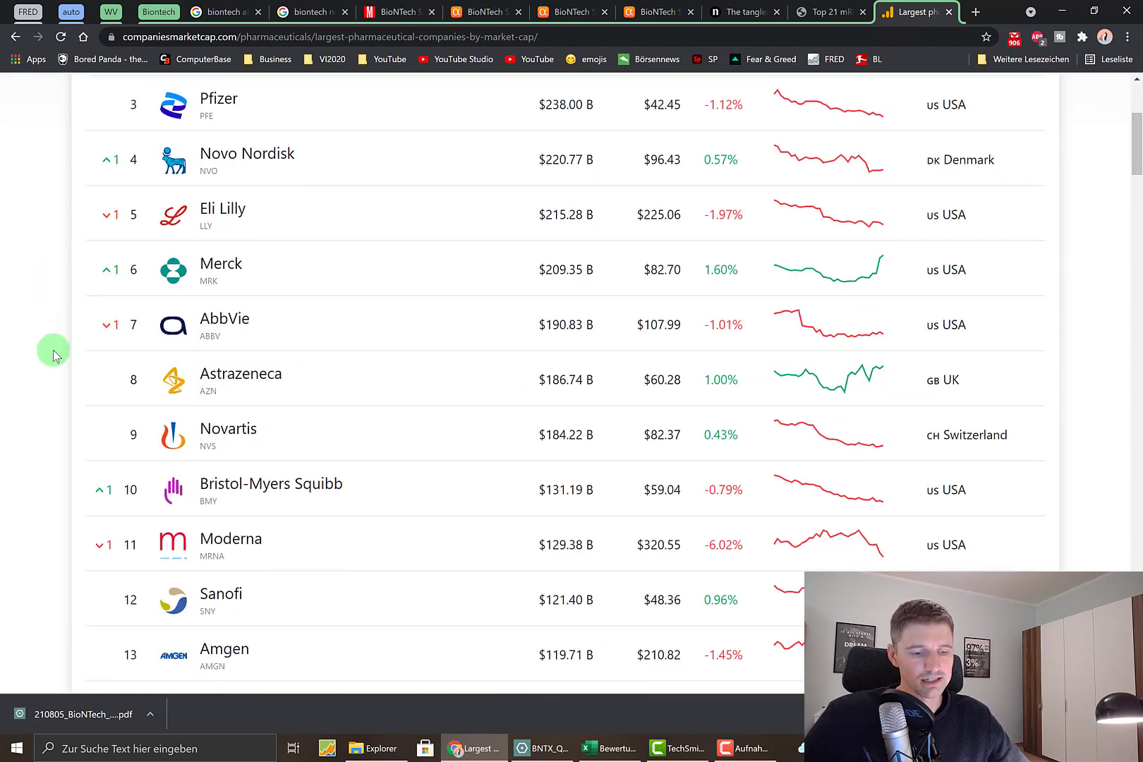
{"action": "scroll", "coordinate": [53, 354], "scroll_direction": "down", "scroll_amount": 10}
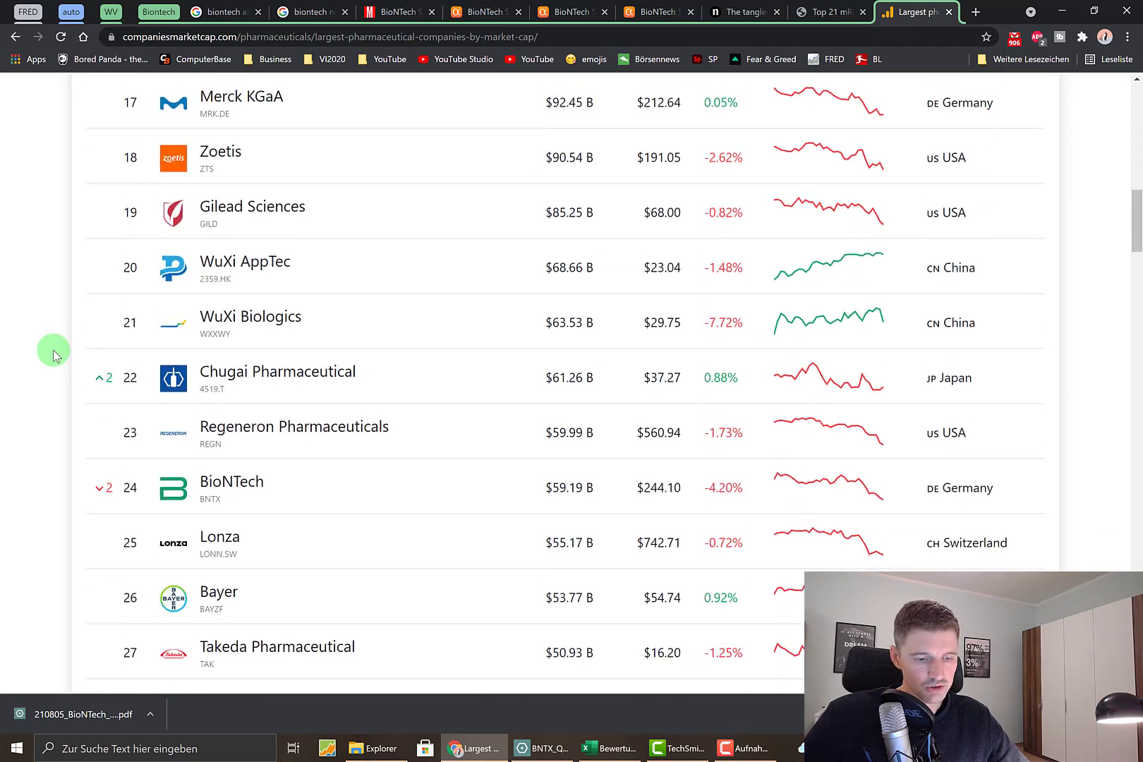
{"action": "scroll", "coordinate": [53, 354], "scroll_direction": "down", "scroll_amount": 3}
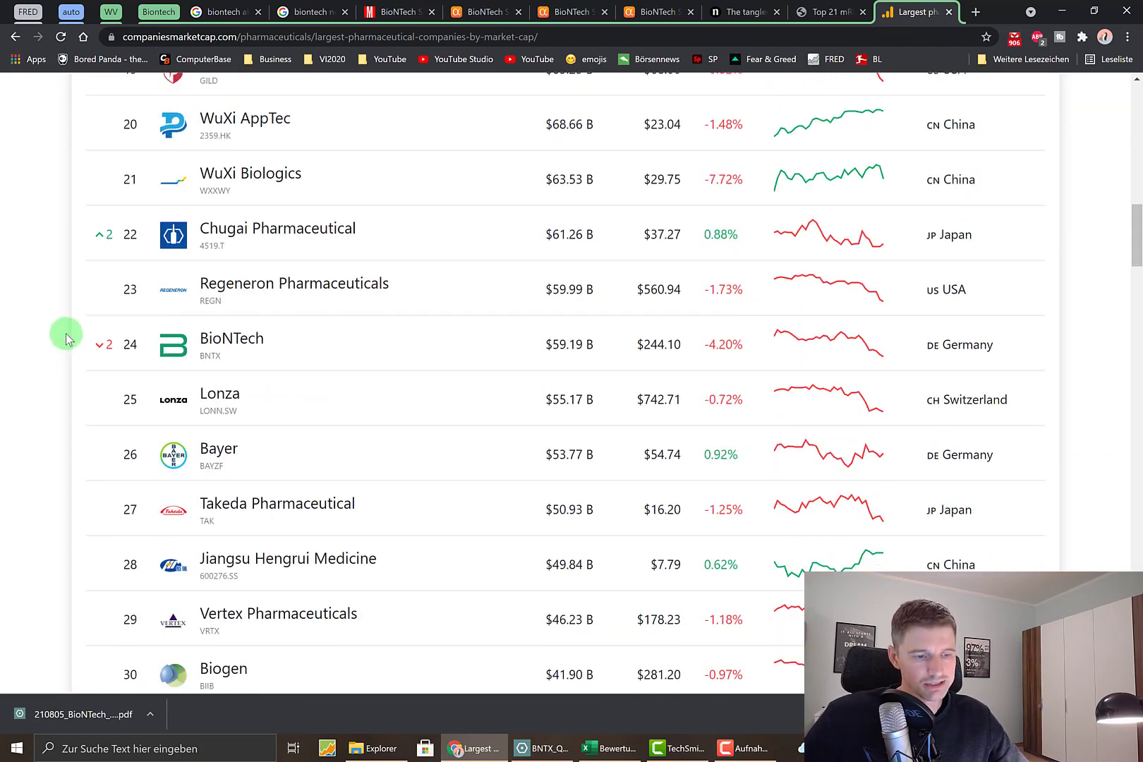
{"action": "scroll", "coordinate": [62, 340], "scroll_direction": "up", "scroll_amount": 17}
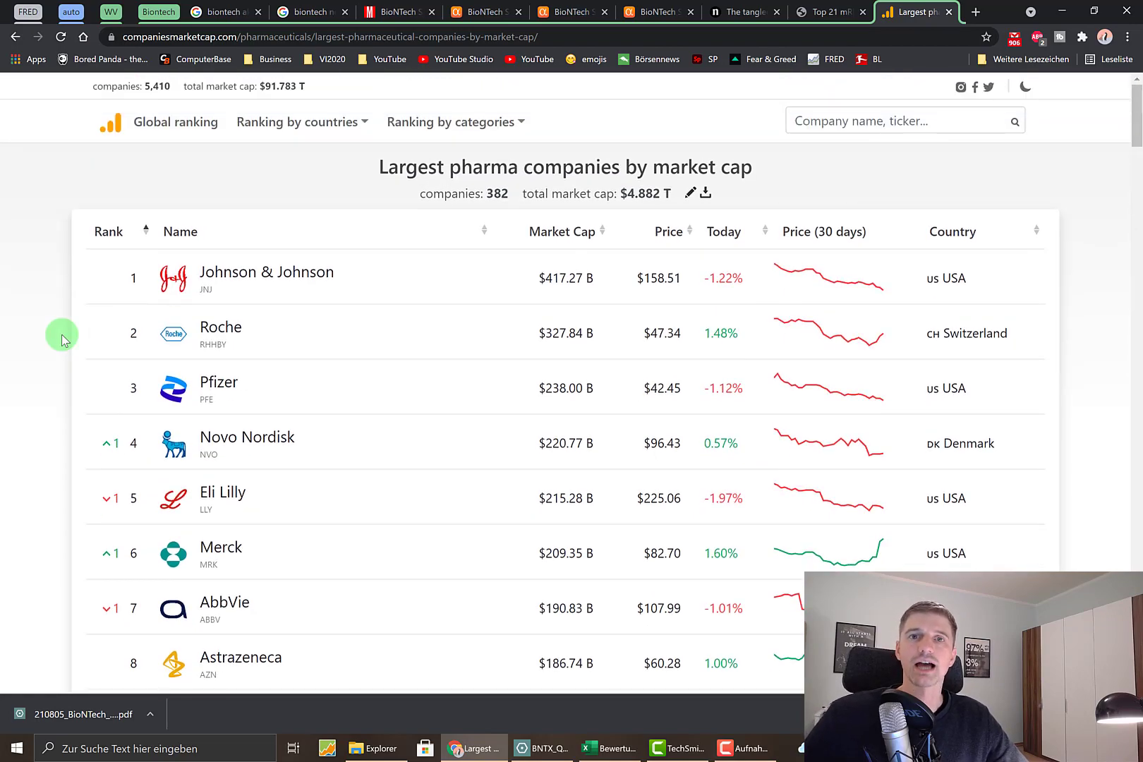
Switch to the Excel valuation workbook and review Biontech's Umsatz, Gewinn, Free-Cash-Flow and Börsenwert on the Bewertung sheet
{"action": "left_click", "coordinate": [608, 748]}
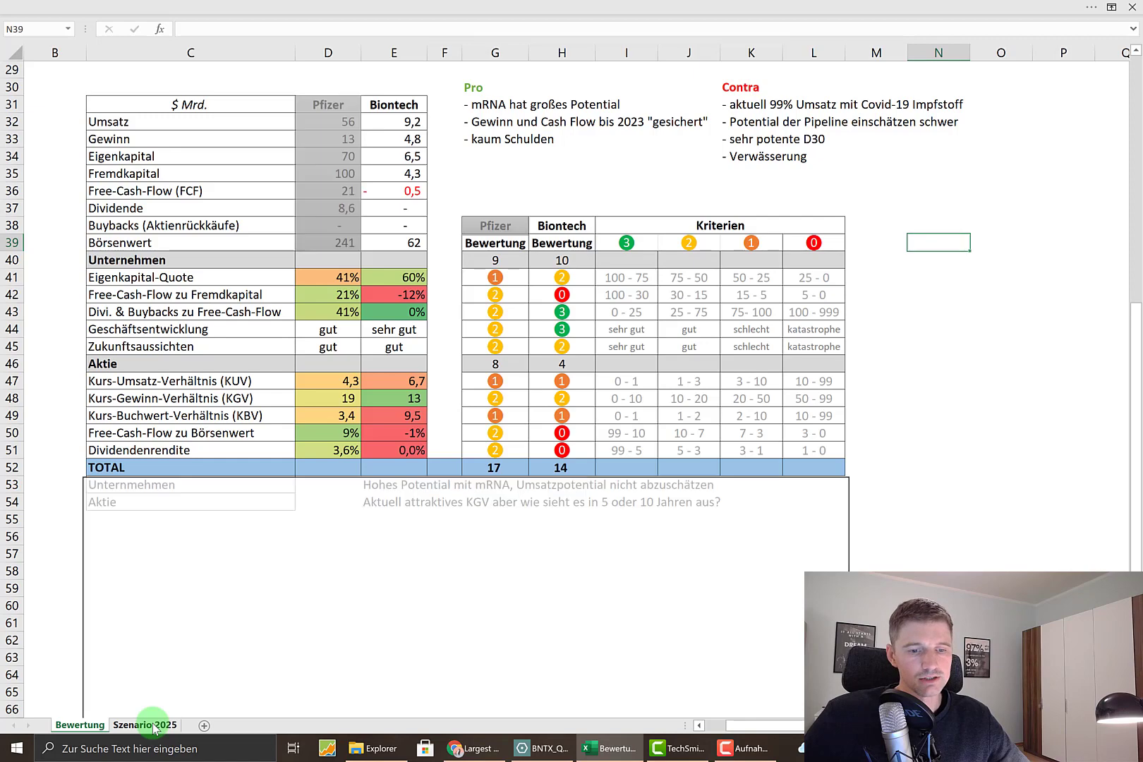
{"action": "left_click", "coordinate": [148, 725]}
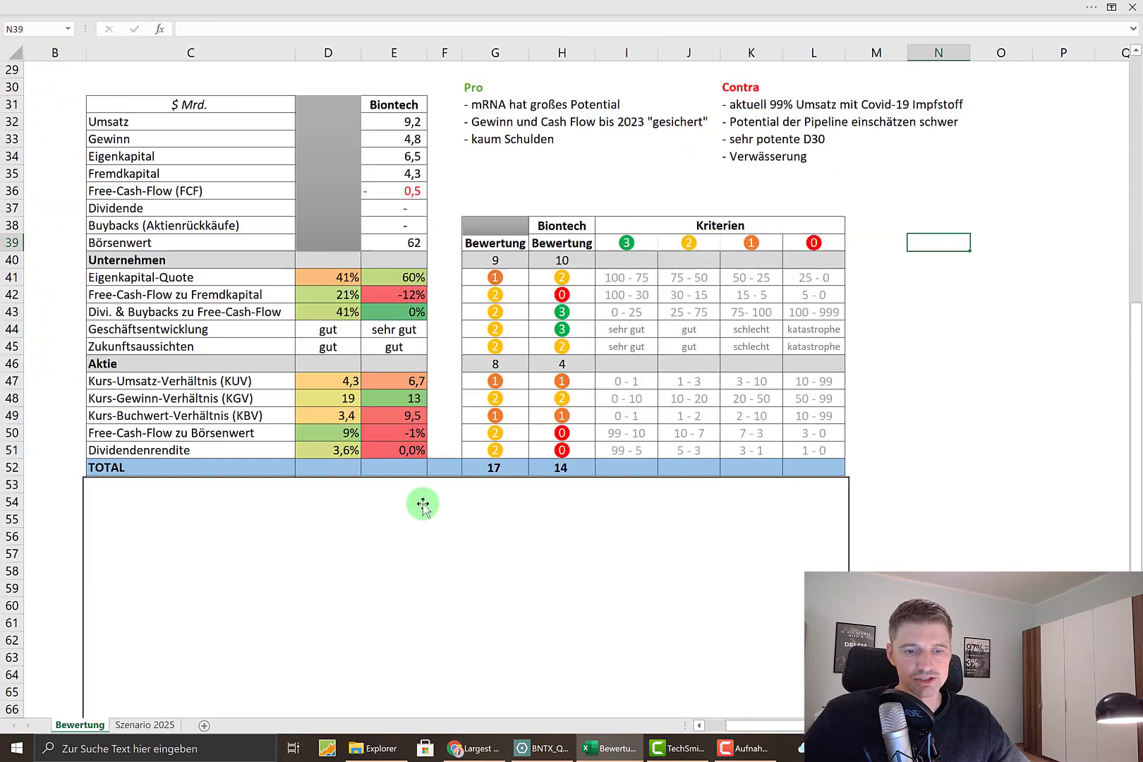
{"action": "left_click", "coordinate": [412, 84]}
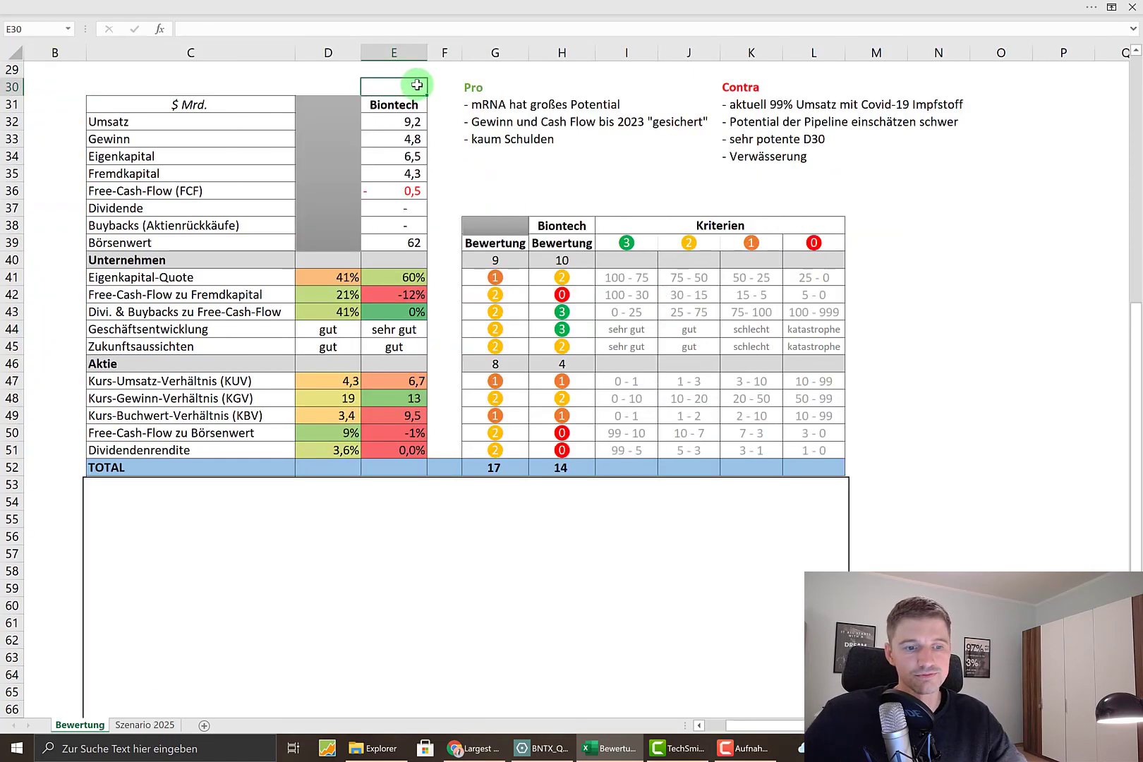
{"action": "left_click", "coordinate": [393, 122]}
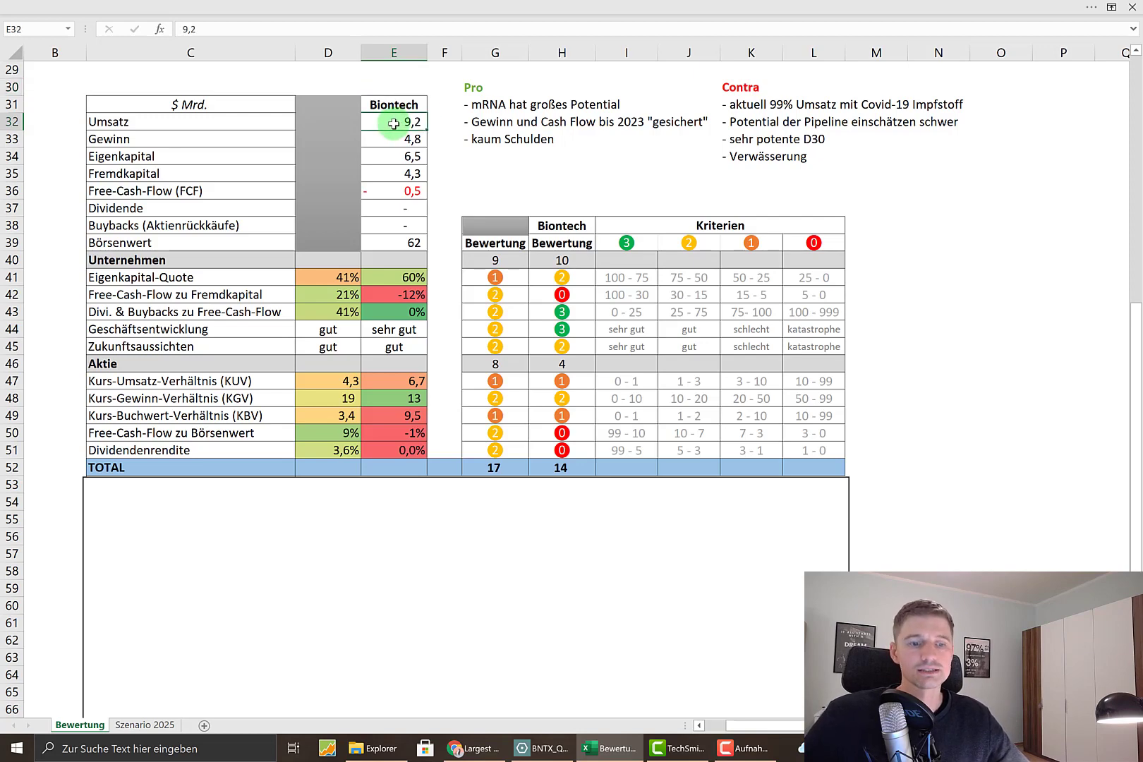
{"action": "left_click", "coordinate": [382, 140]}
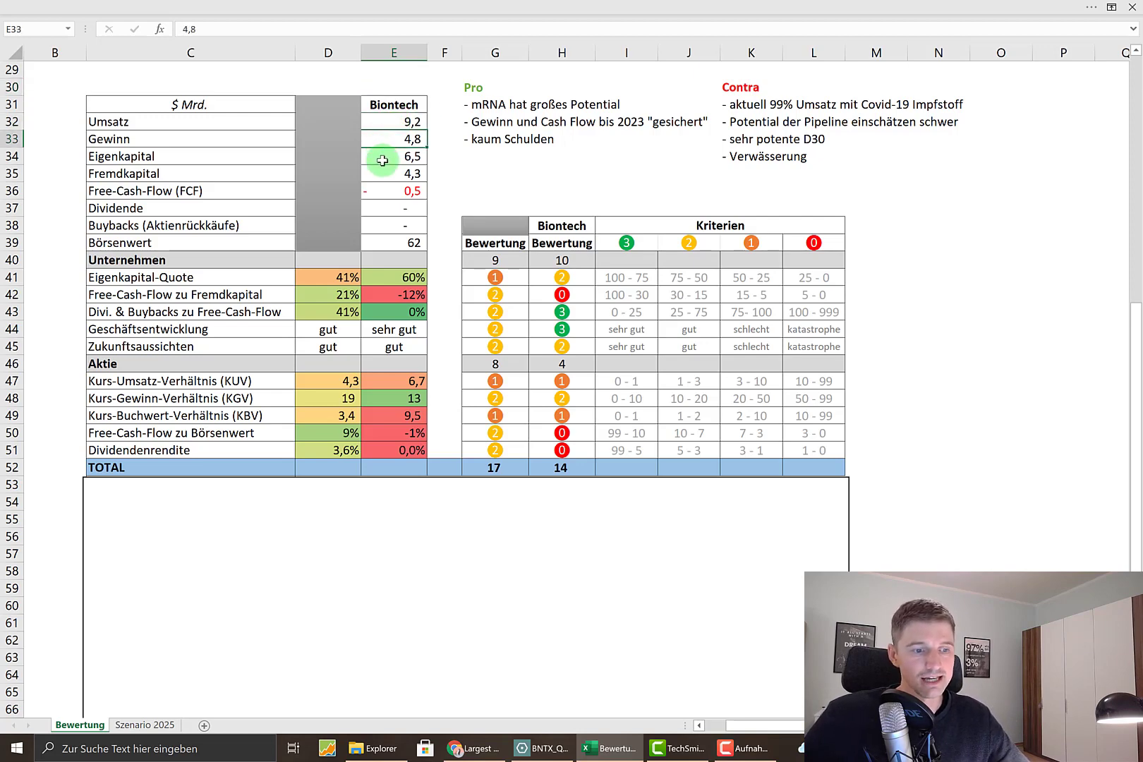
{"action": "left_click", "coordinate": [383, 189]}
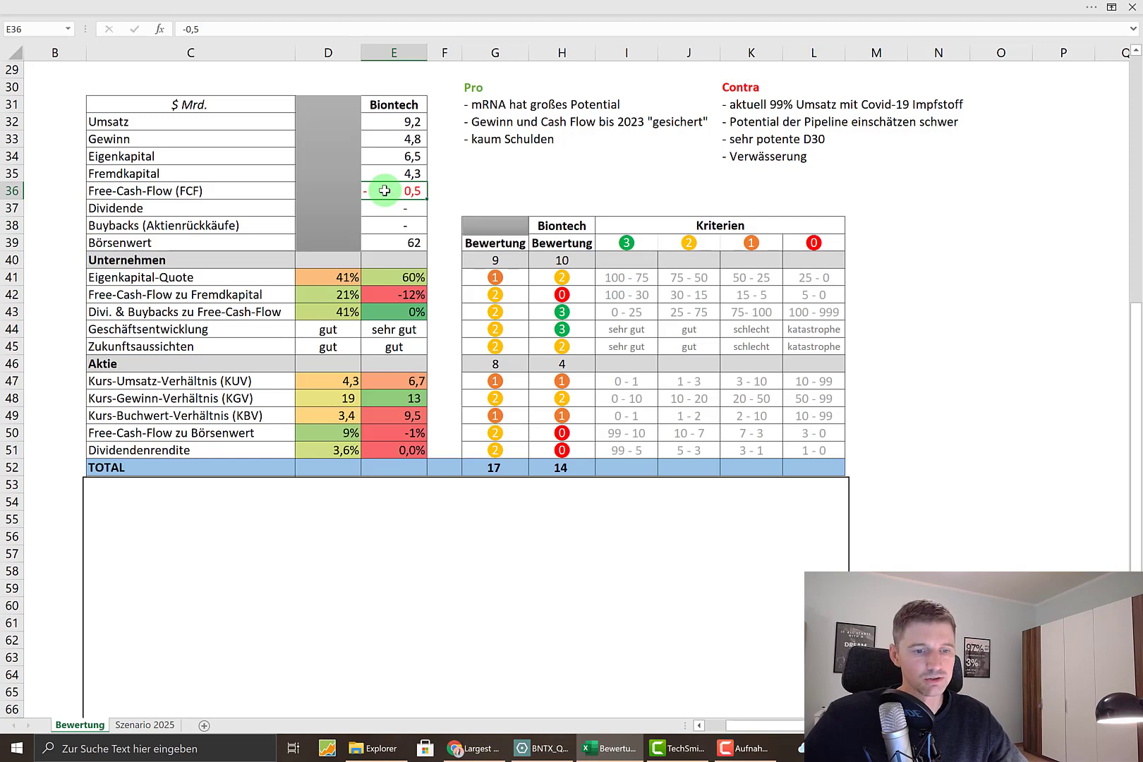
{"action": "left_click", "coordinate": [386, 240]}
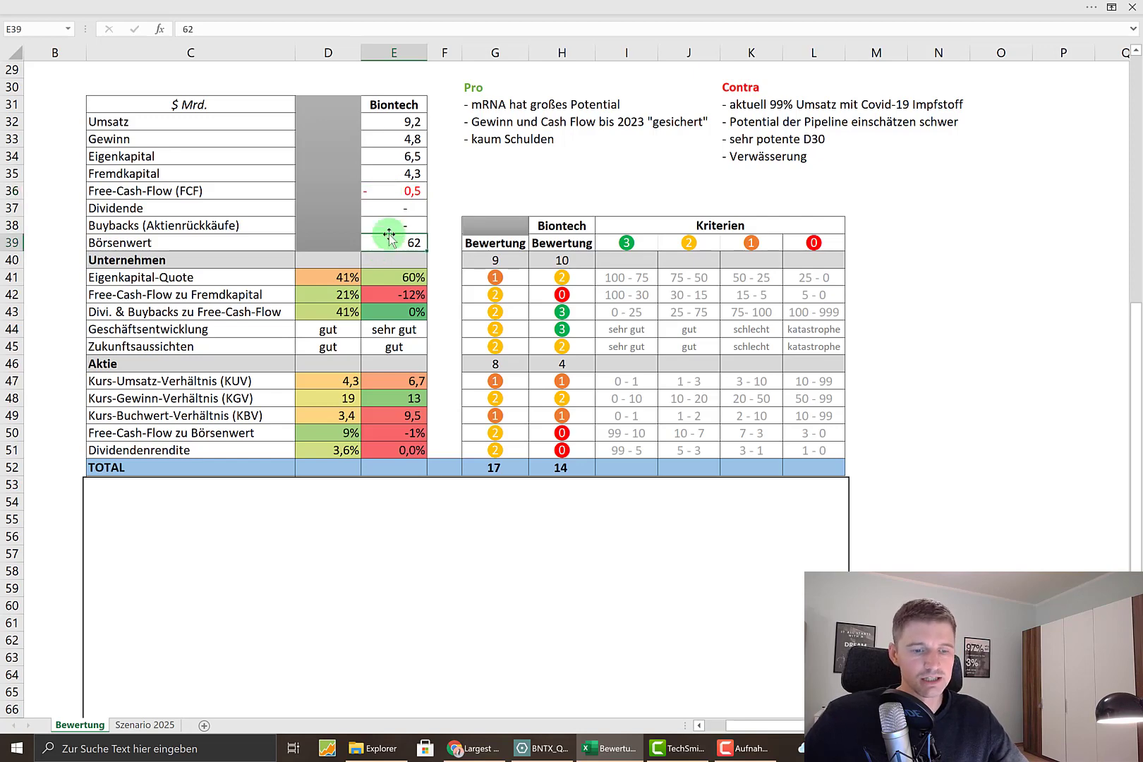
Check Biontech's Eigenkapital-Quote formula against the two-point criterion and its rating on the Bewertung sheet
{"action": "left_click", "coordinate": [386, 277]}
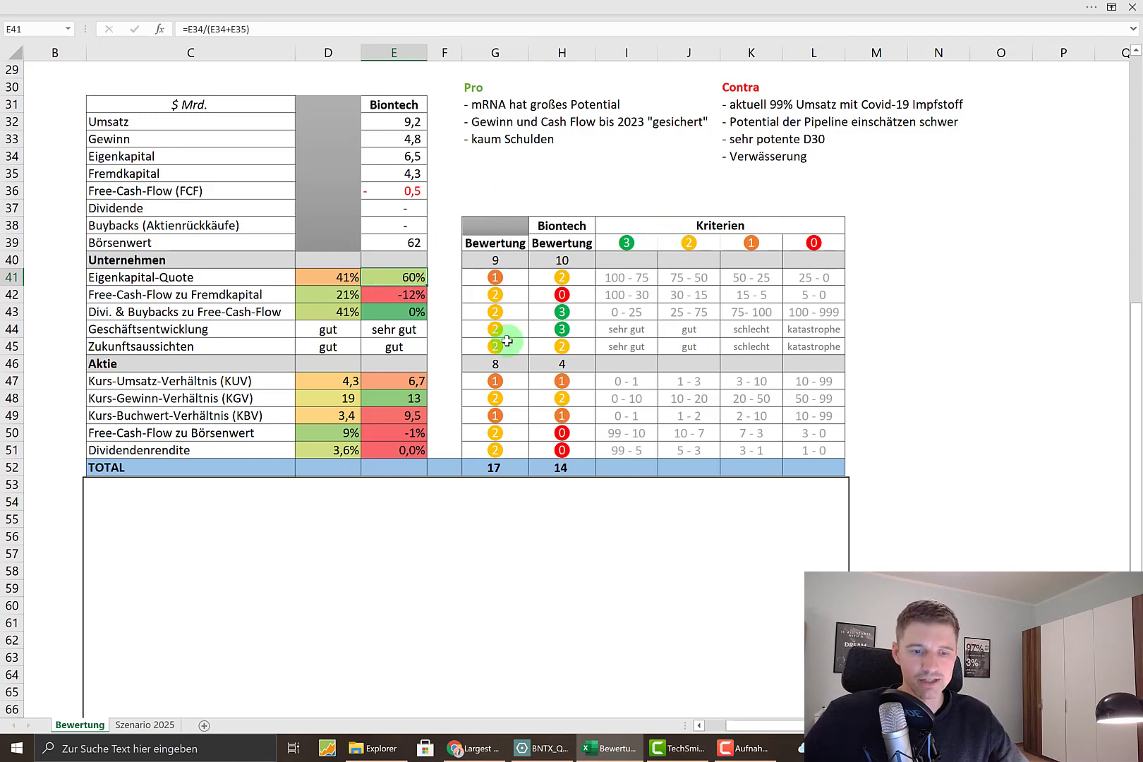
{"action": "left_click_drag", "start_coordinate": [242, 280], "coordinate": [392, 277]}
{"action": "left_click", "coordinate": [389, 277]}
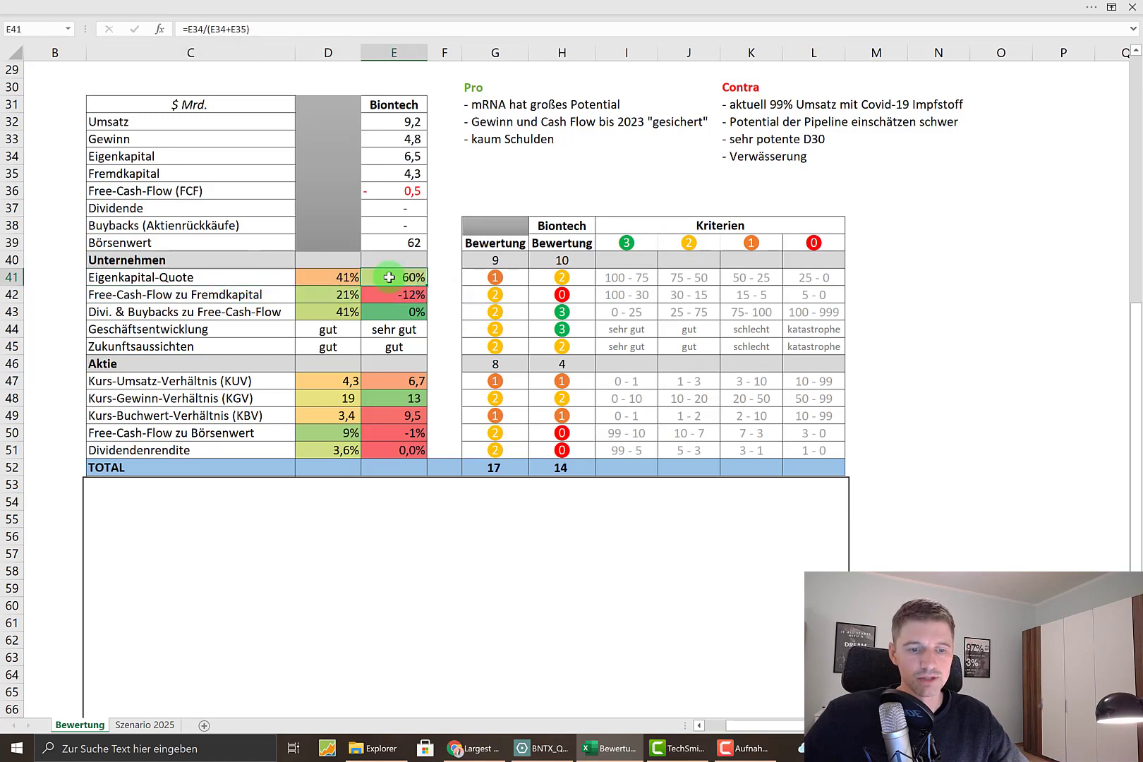
{"action": "left_click", "coordinate": [707, 240]}
{"action": "left_click", "coordinate": [714, 275]}
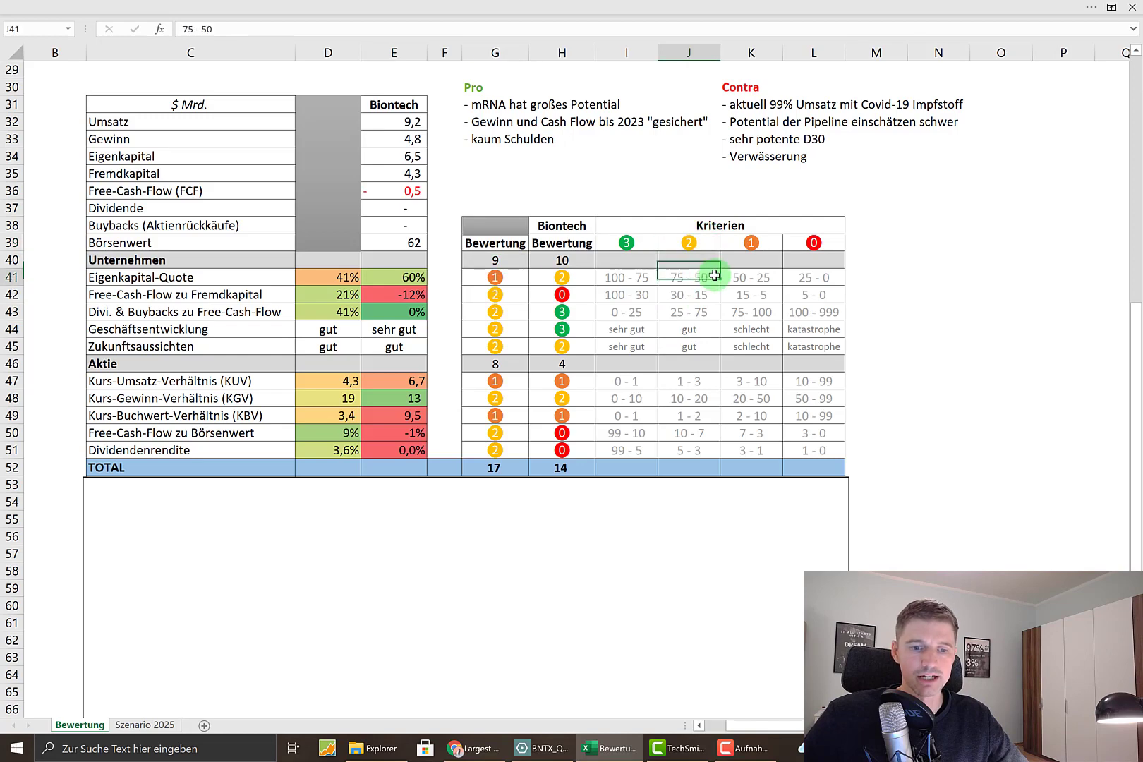
{"action": "left_click", "coordinate": [578, 281]}
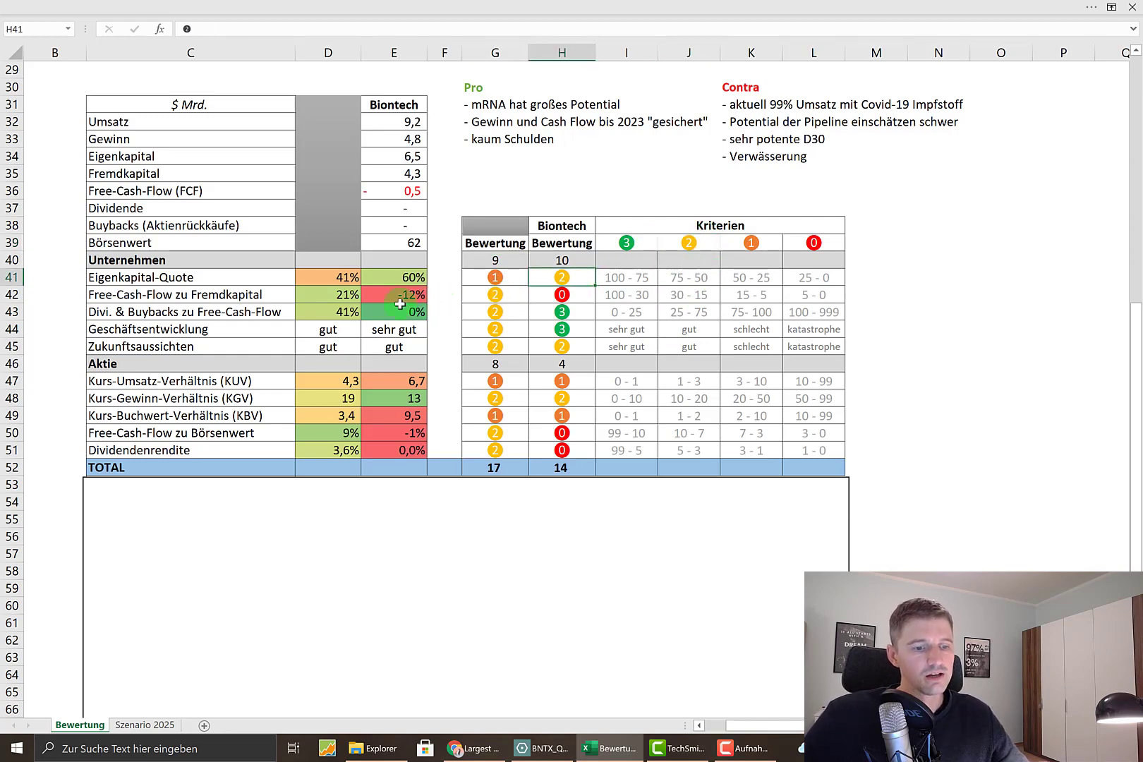
Inspect Biontech's Zukunftsaussichten and Kurs-Gewinn-Verhältnis, plus the Unternehmen, Aktie and TOTAL scores
{"action": "left_click", "coordinate": [422, 346]}
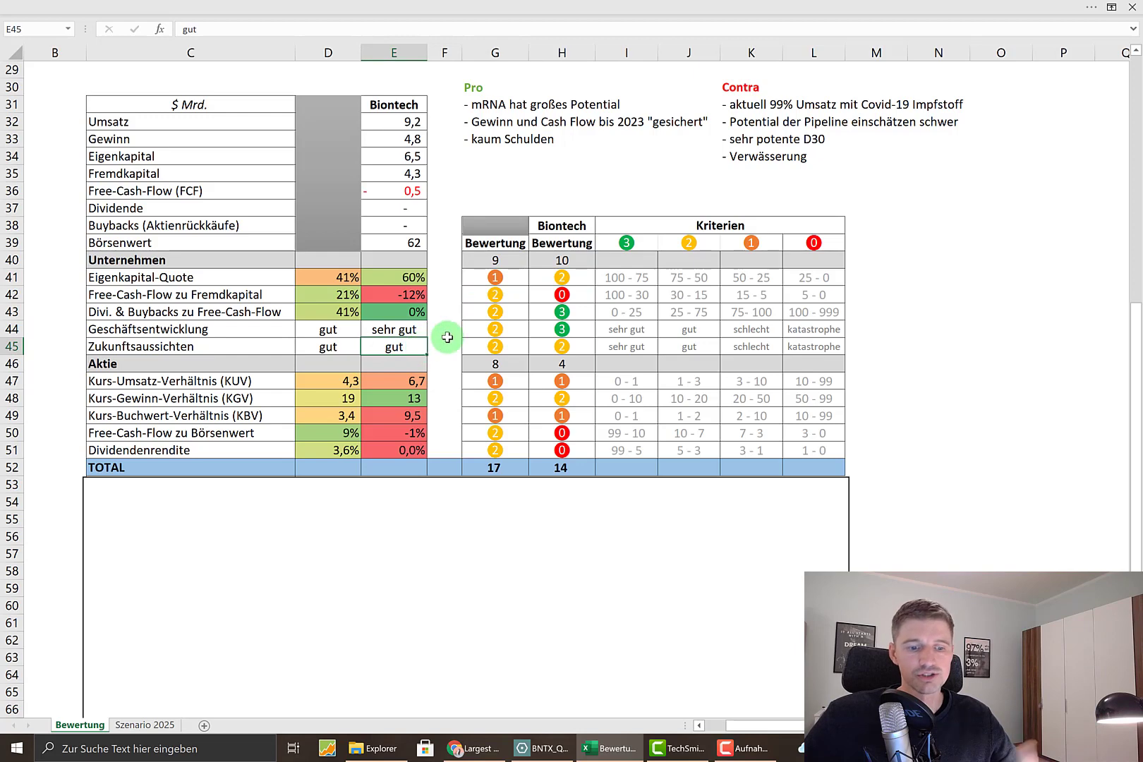
{"action": "left_click", "coordinate": [387, 398]}
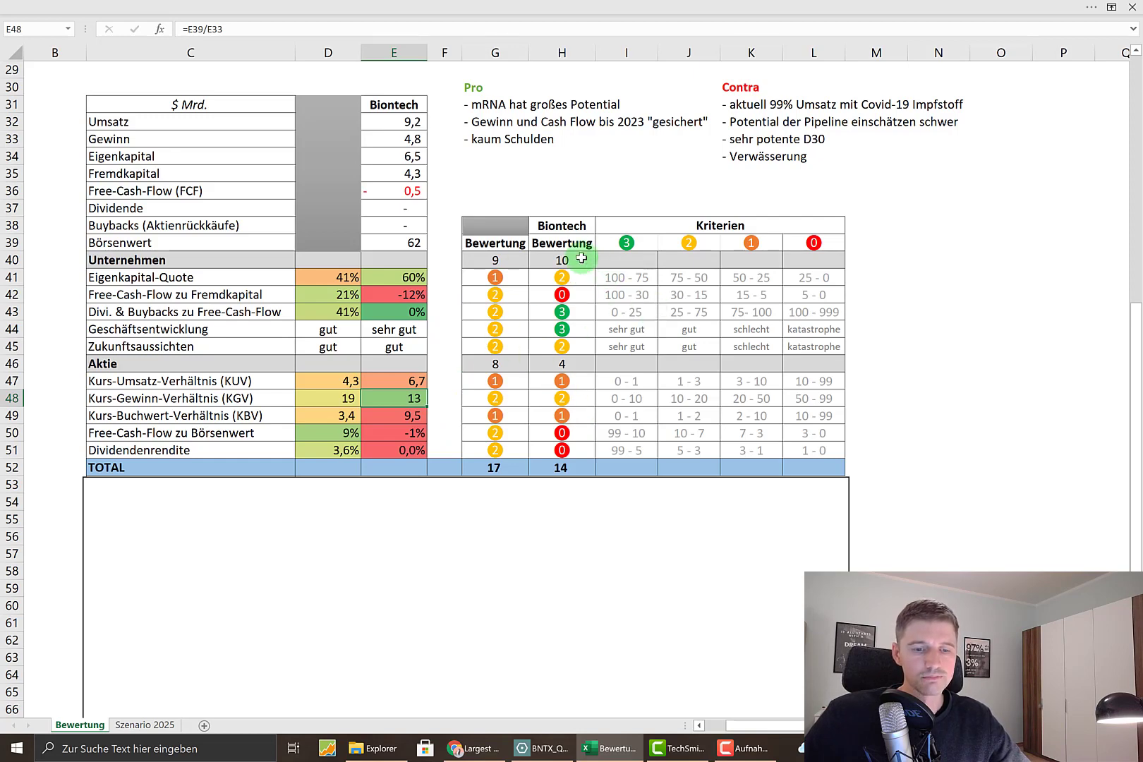
{"action": "left_click", "coordinate": [580, 258]}
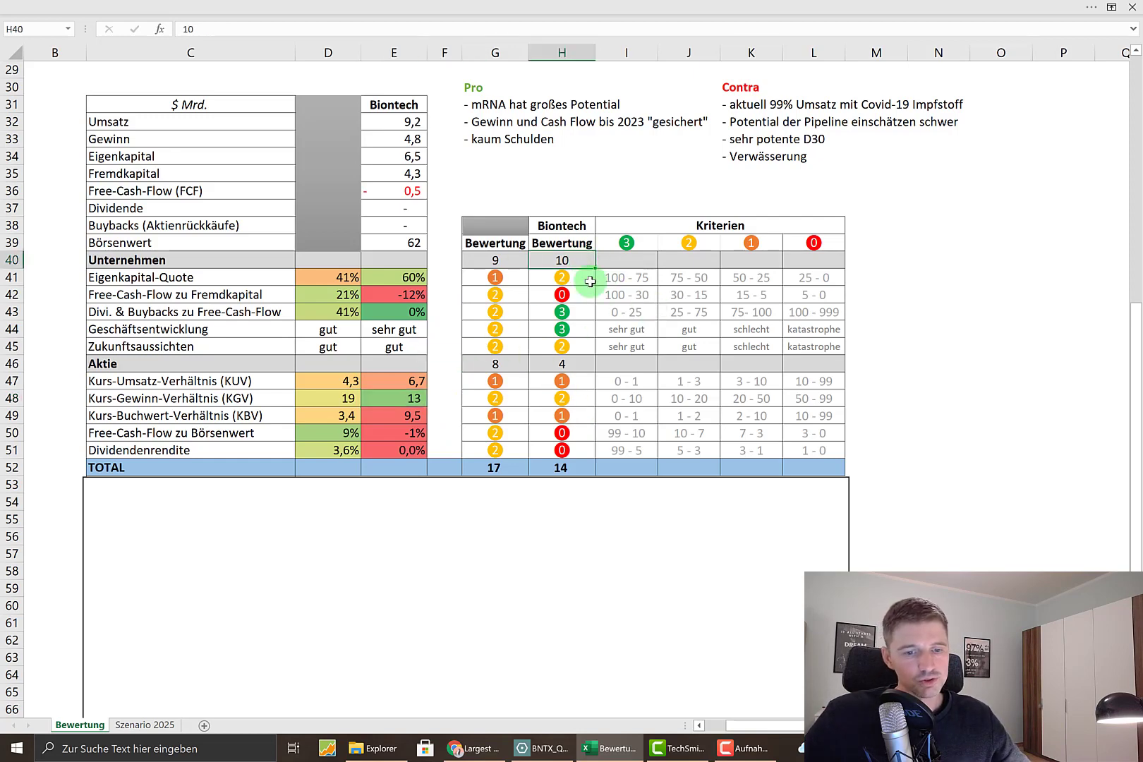
{"action": "left_click", "coordinate": [583, 364]}
{"action": "left_click", "coordinate": [578, 469]}
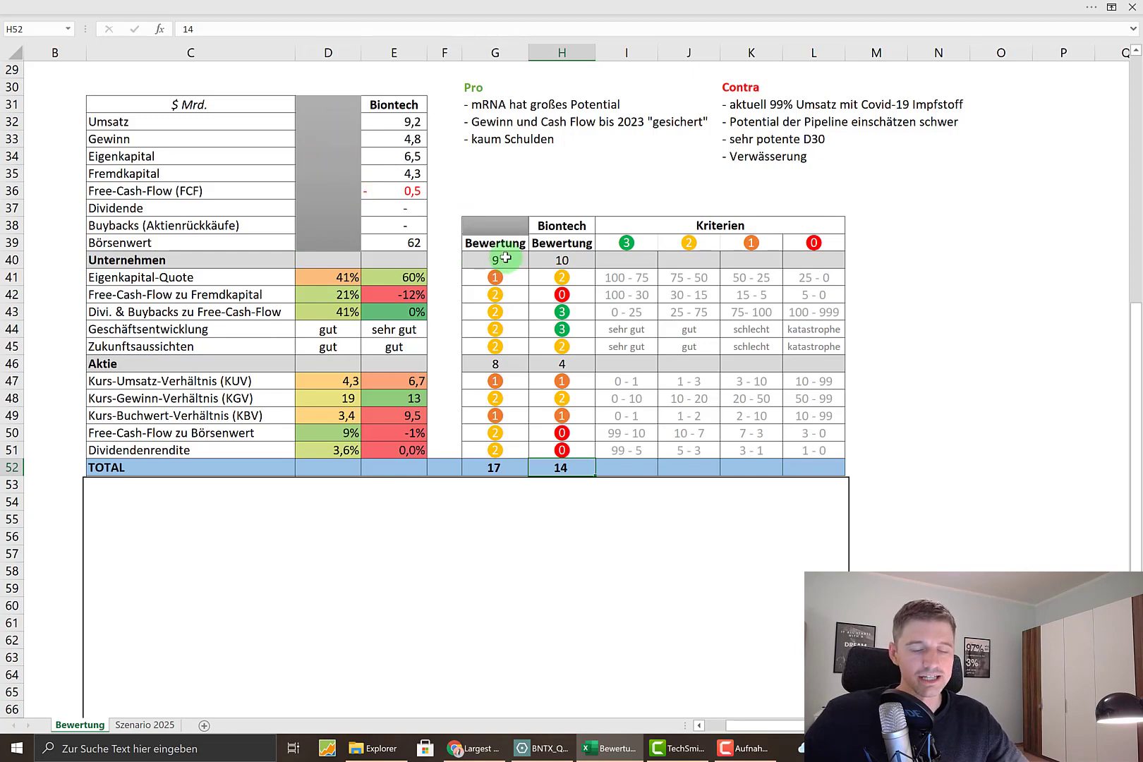
Open the Szenario 2025 sheet and review the EPS and Gewinn forecasts with their notes on analyst estimates and share count
{"action": "left_click", "coordinate": [152, 725]}
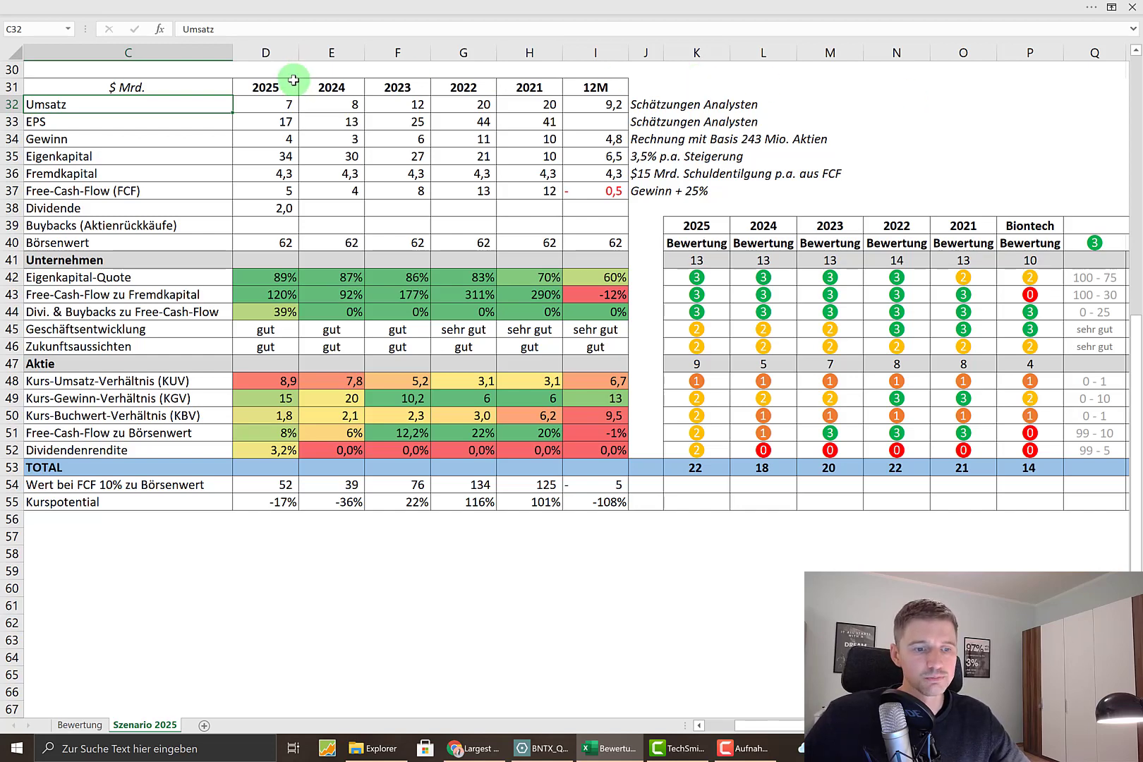
{"action": "left_click", "coordinate": [289, 85]}
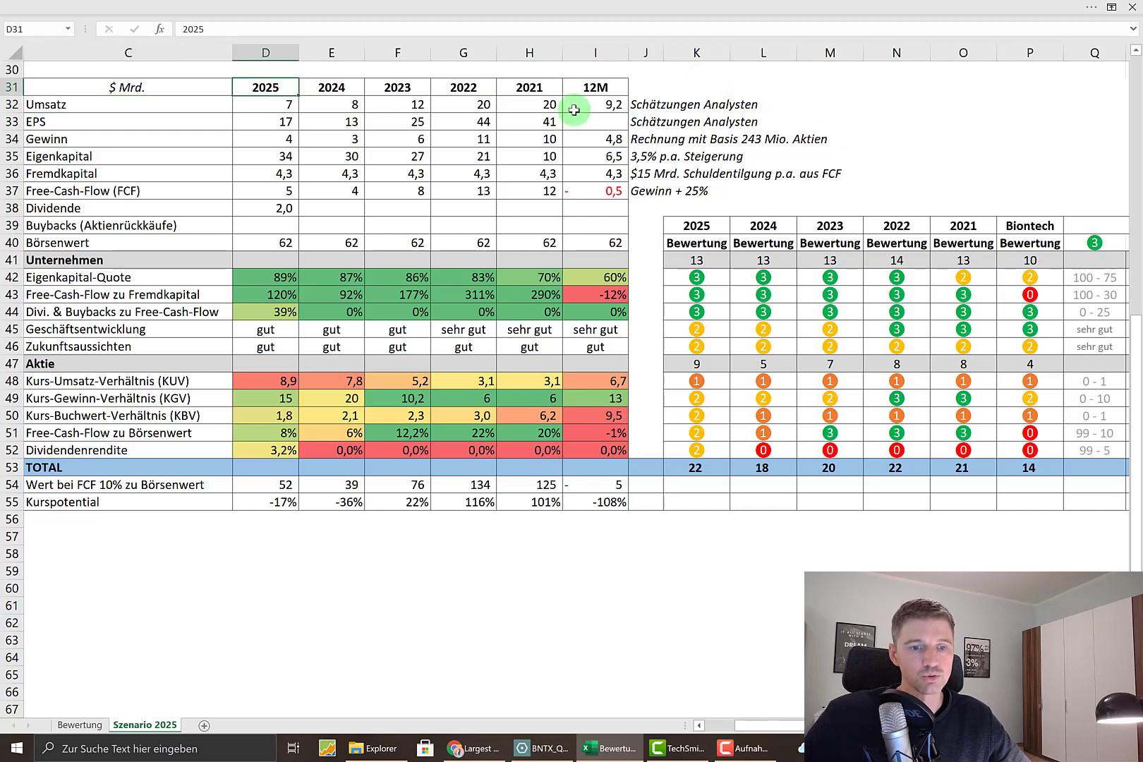
{"action": "left_click_drag", "start_coordinate": [283, 124], "coordinate": [537, 122]}
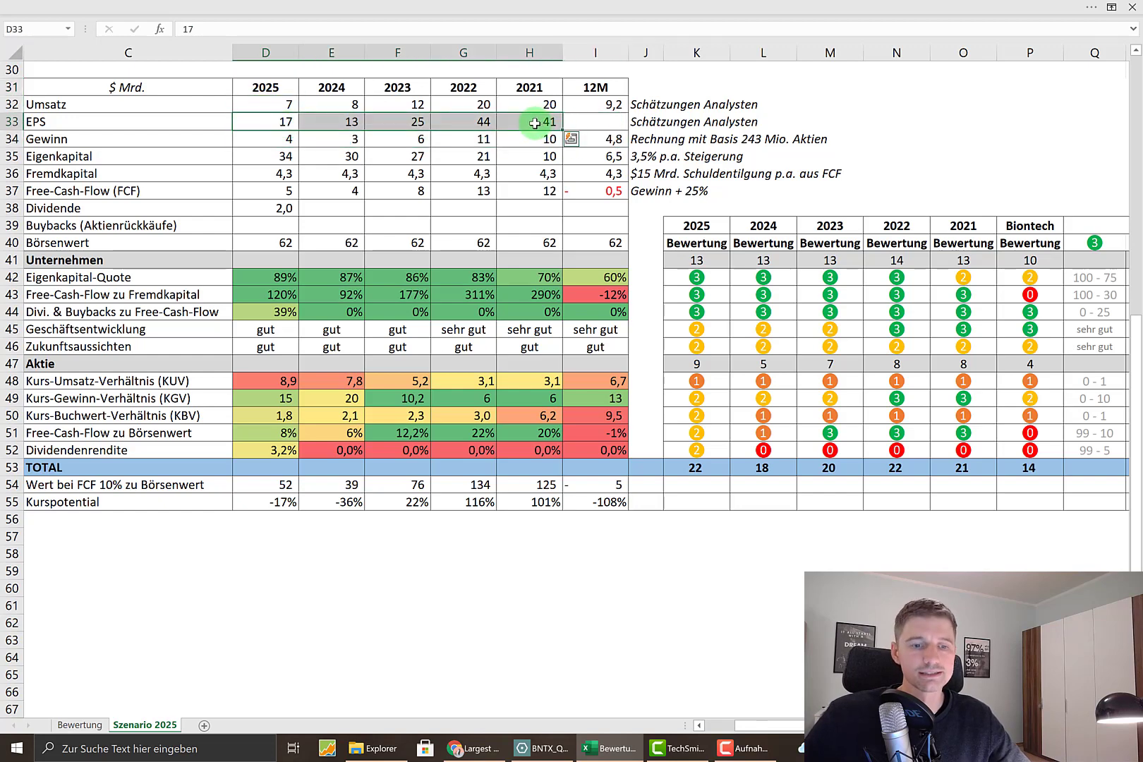
{"action": "left_click", "coordinate": [644, 123]}
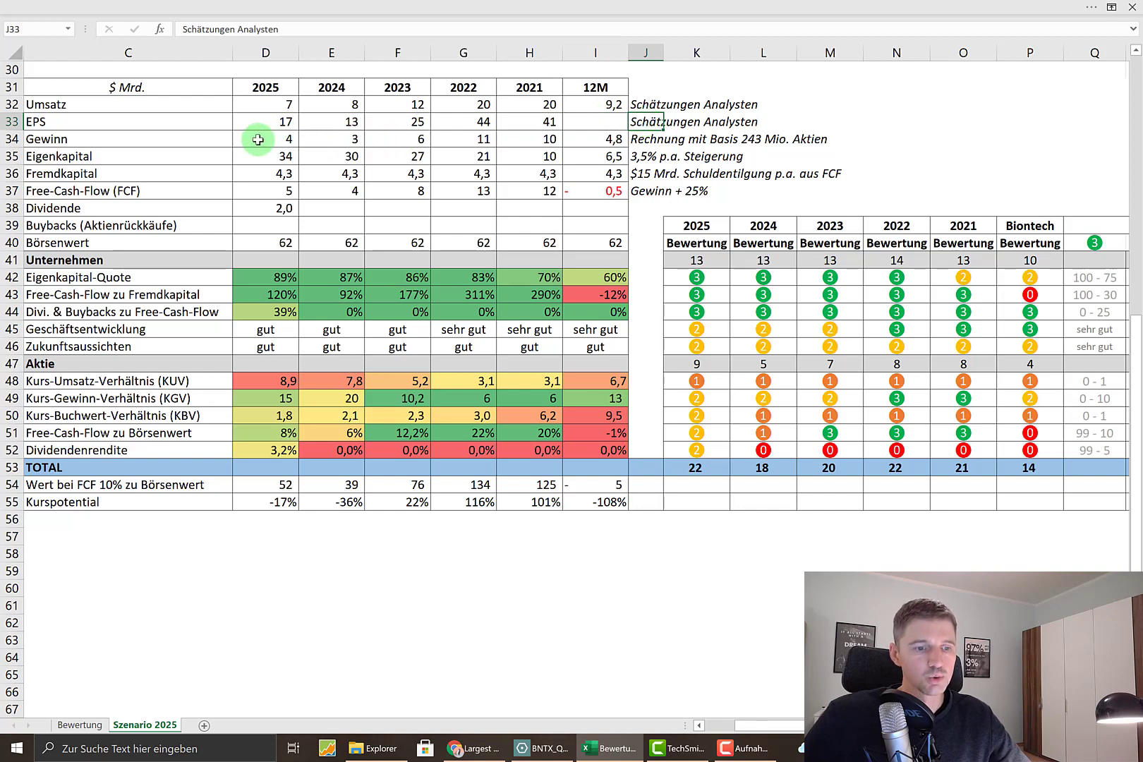
{"action": "left_click_drag", "start_coordinate": [259, 140], "coordinate": [652, 140]}
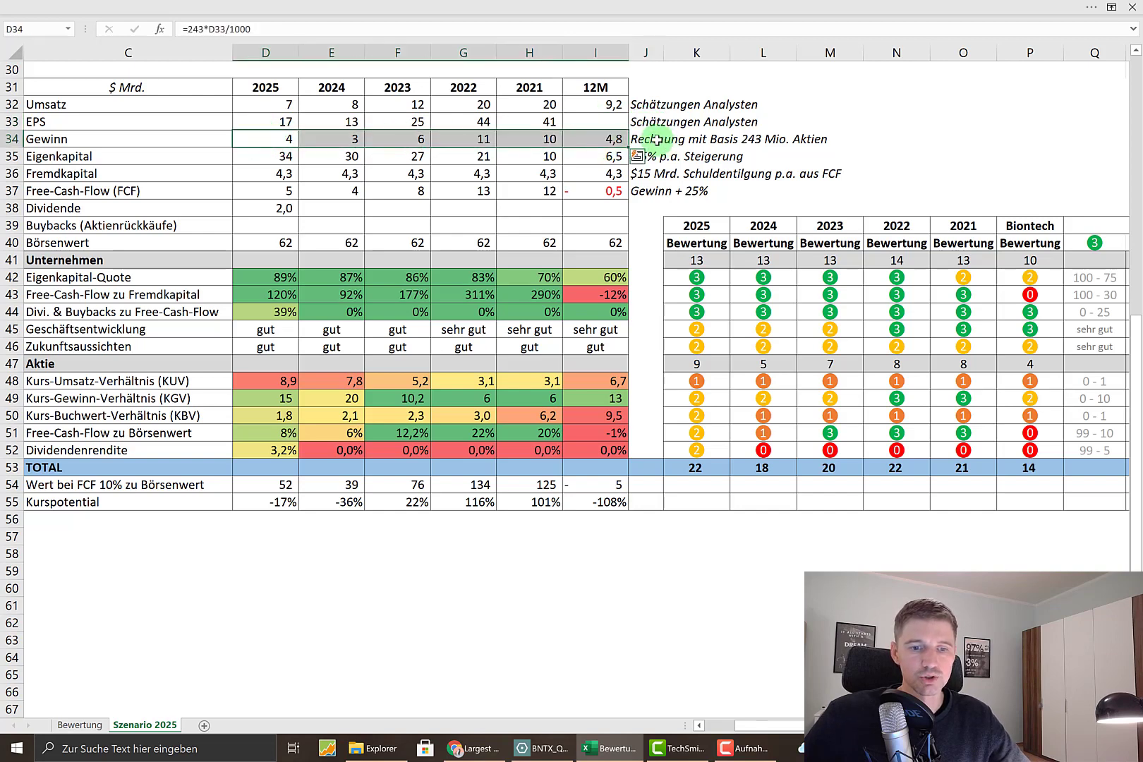
{"action": "left_click", "coordinate": [653, 140]}
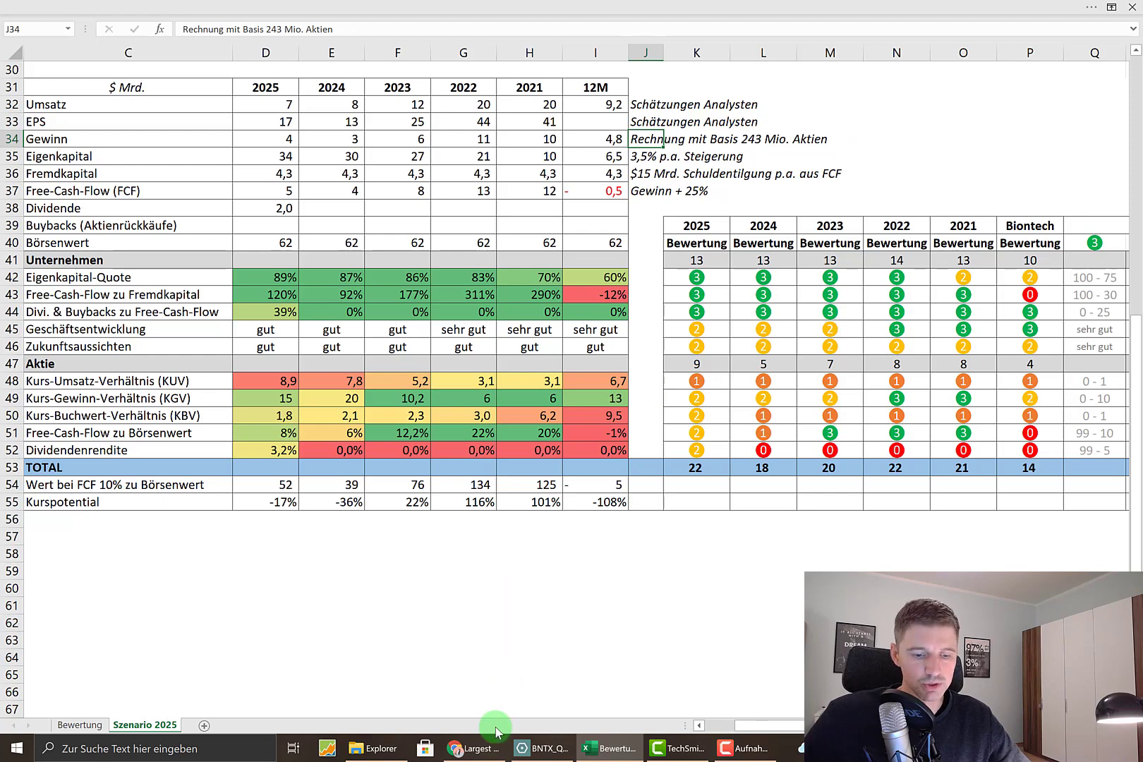
Switch to Chrome and check the basic and diluted weighted average shares in BioNTech's income statement on Seeking Alpha
{"action": "left_click", "coordinate": [490, 748]}
{"action": "left_click", "coordinate": [479, 12]}
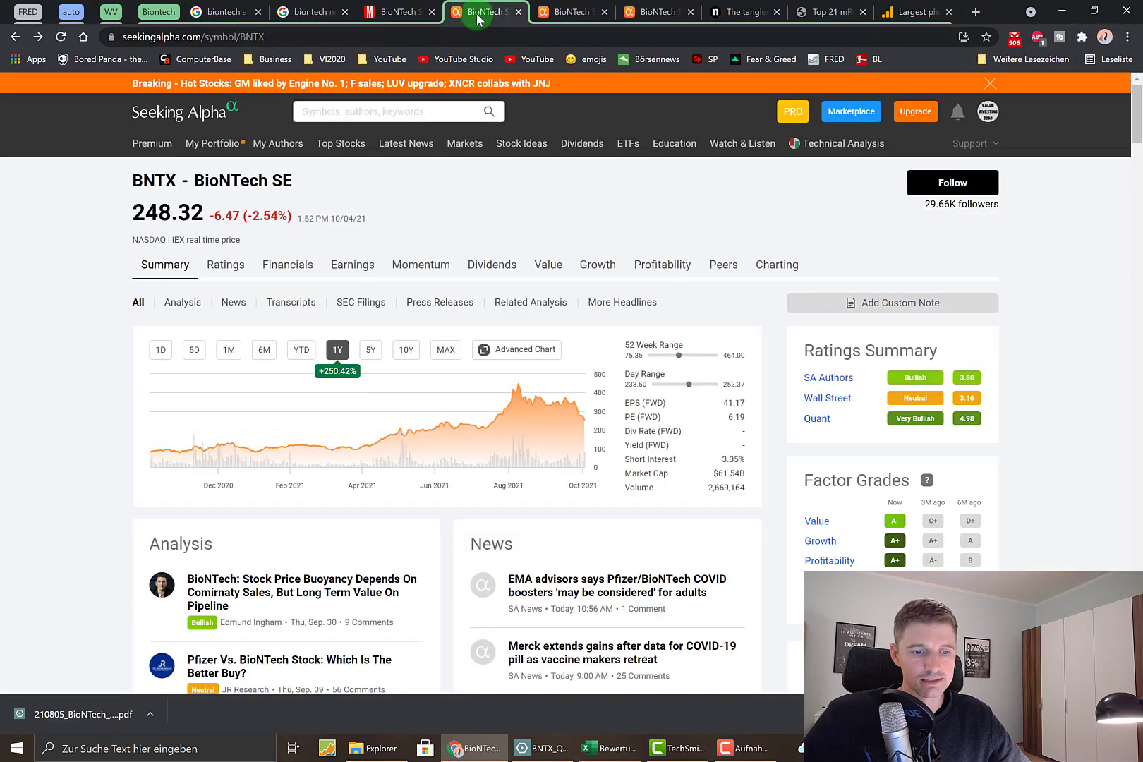
{"action": "left_click", "coordinate": [557, 12]}
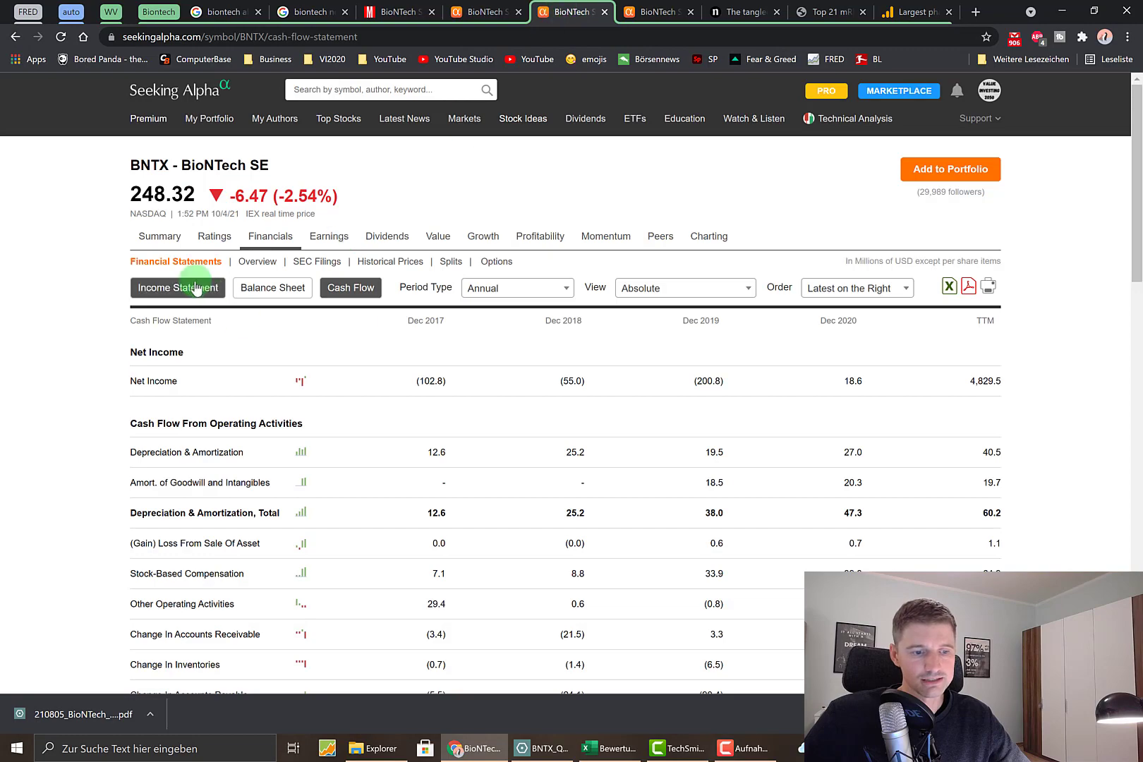
{"action": "left_click", "coordinate": [173, 288]}
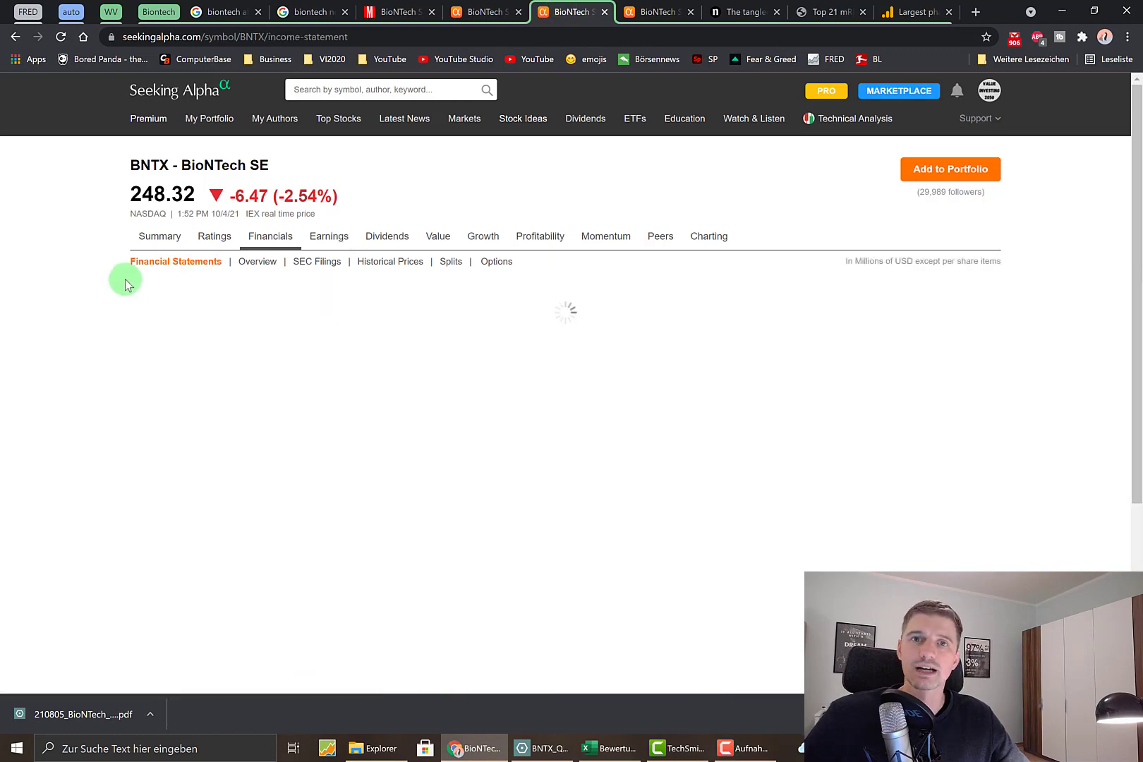
{"action": "scroll", "coordinate": [115, 328], "scroll_direction": "down", "scroll_amount": 10}
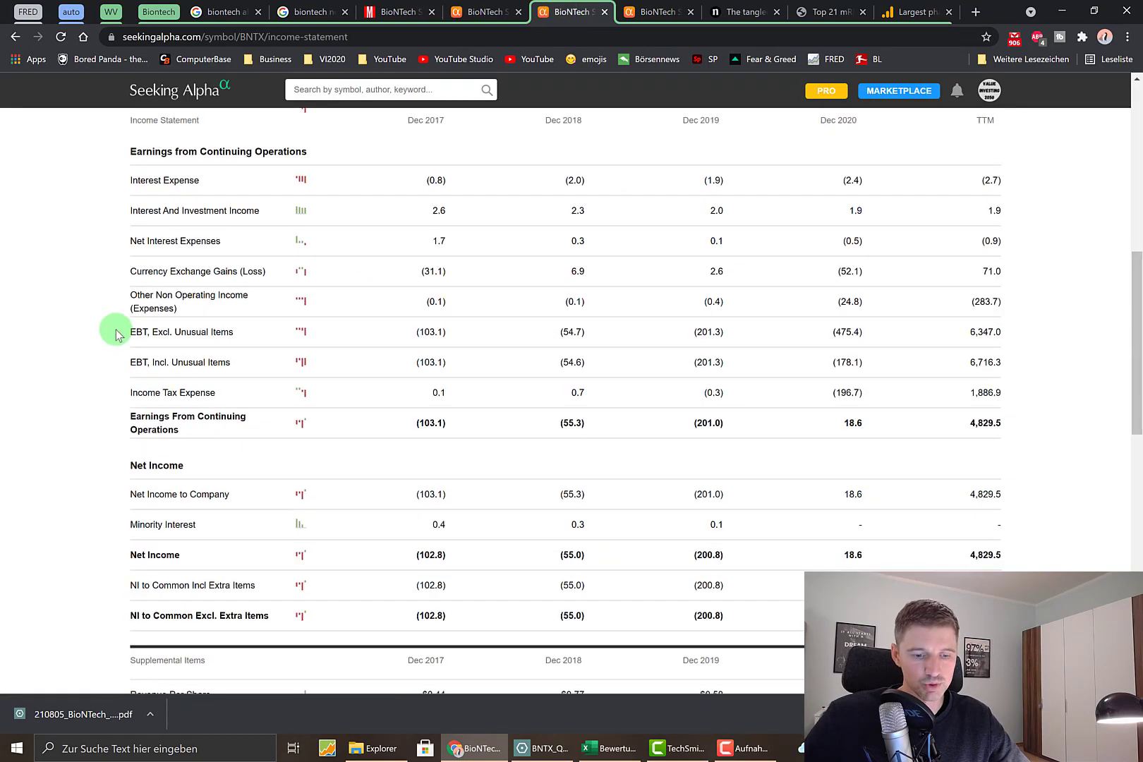
{"action": "scroll", "coordinate": [115, 330], "scroll_direction": "down", "scroll_amount": 6}
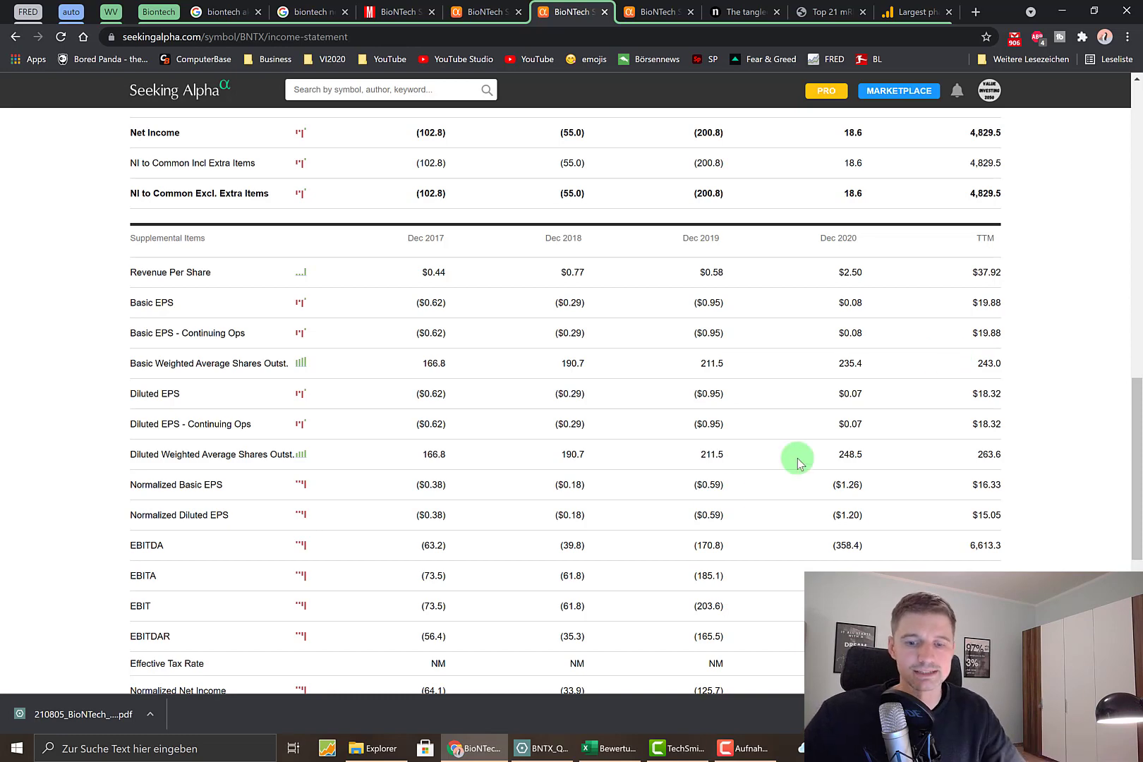
Return to the Excel workbook and inspect the 2021 to 2025 Gewinn forecasts and the 2021 Kurs-Gewinn-Verhältnis formula on the Szenario 2025 sheet
{"action": "left_click", "coordinate": [603, 748]}
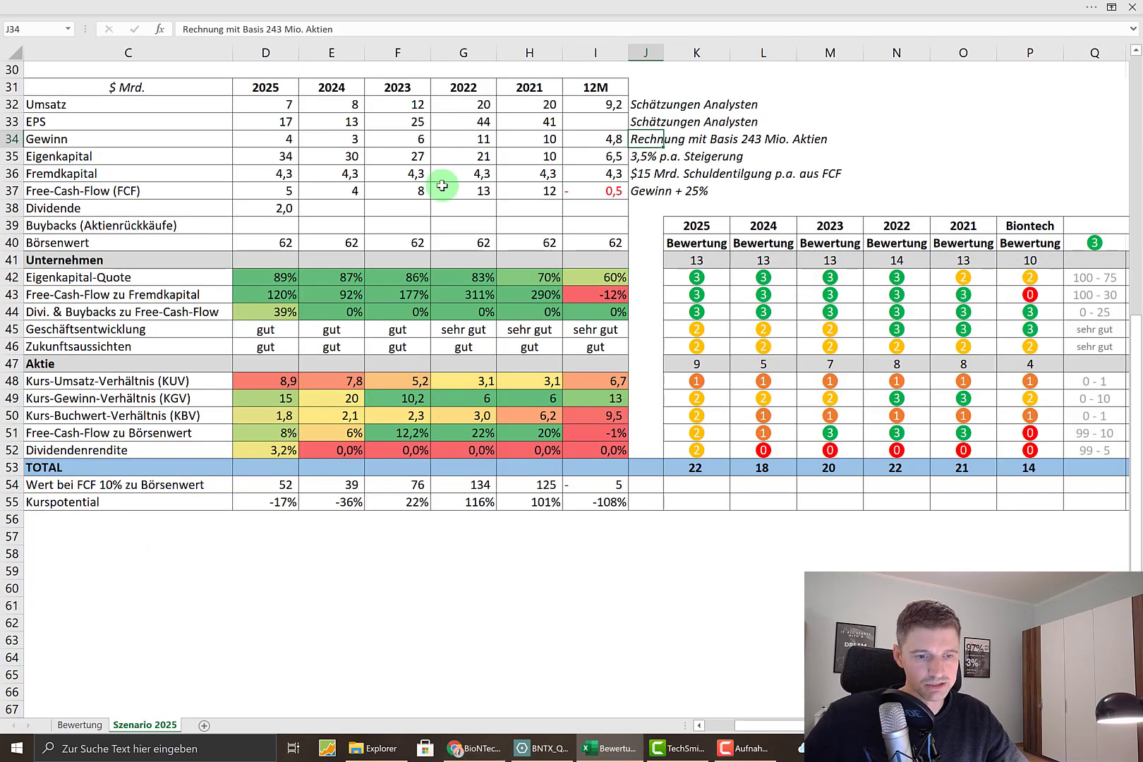
{"action": "left_click", "coordinate": [829, 104]}
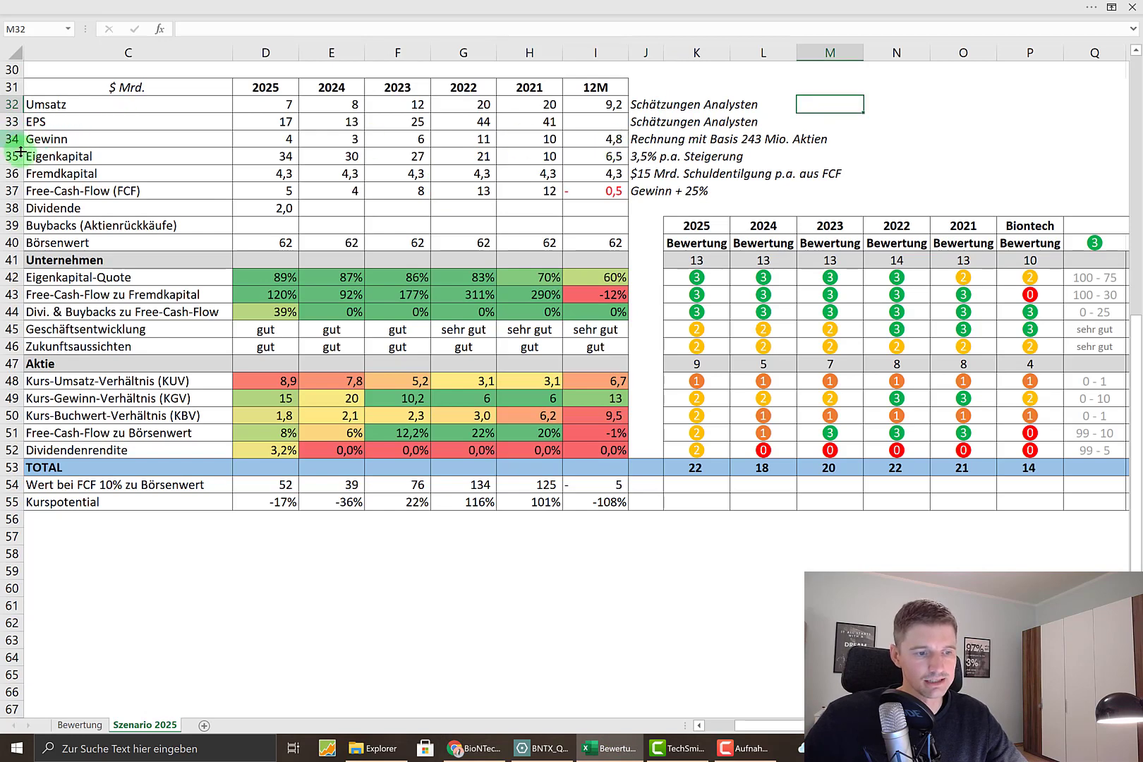
{"action": "left_click", "coordinate": [527, 140]}
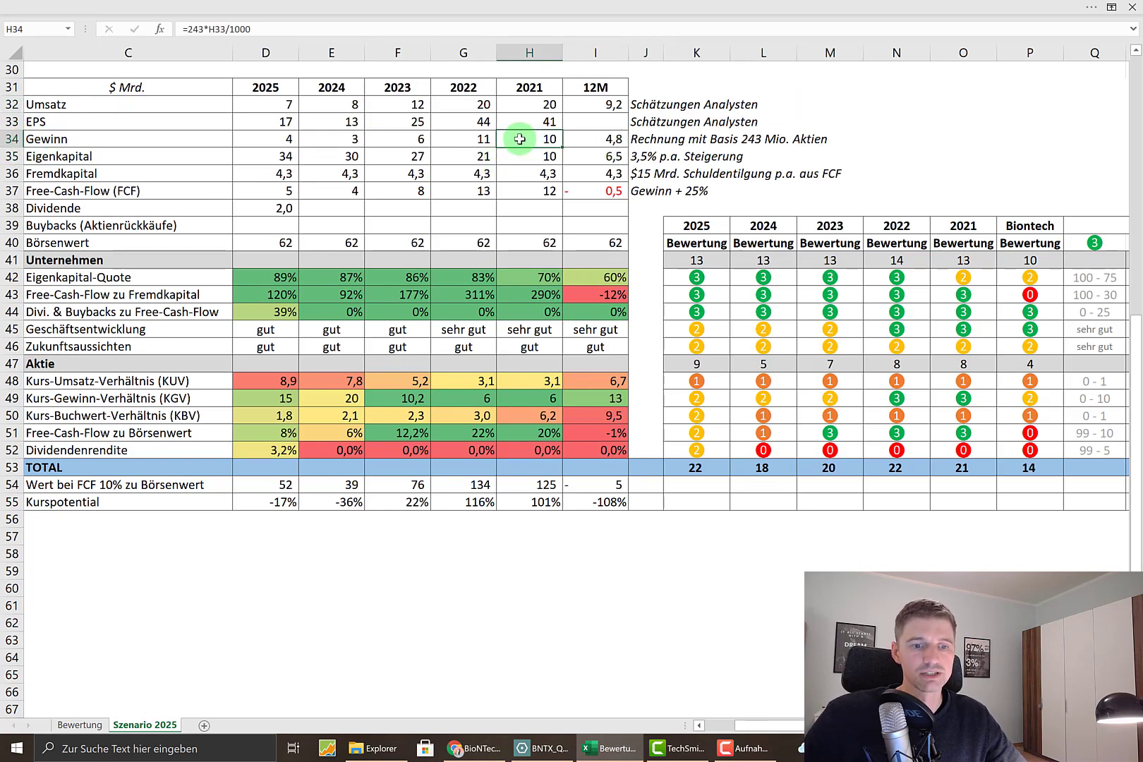
{"action": "left_click", "coordinate": [525, 397]}
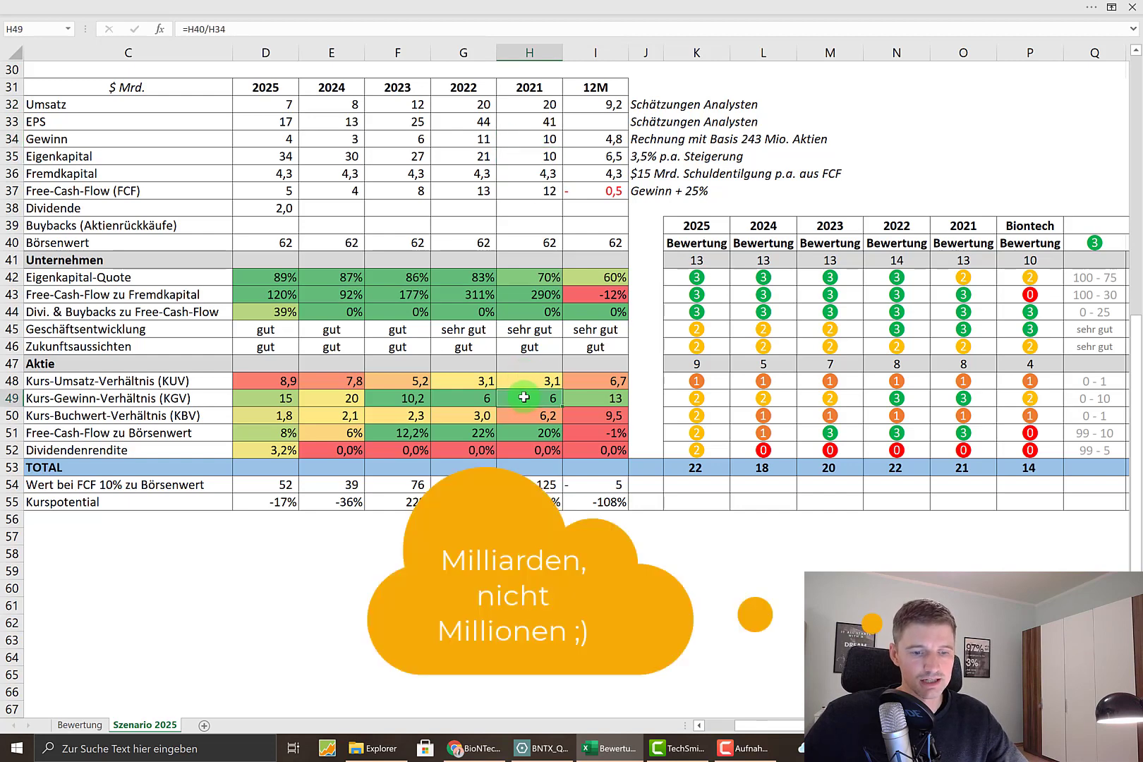
{"action": "left_click", "coordinate": [452, 139]}
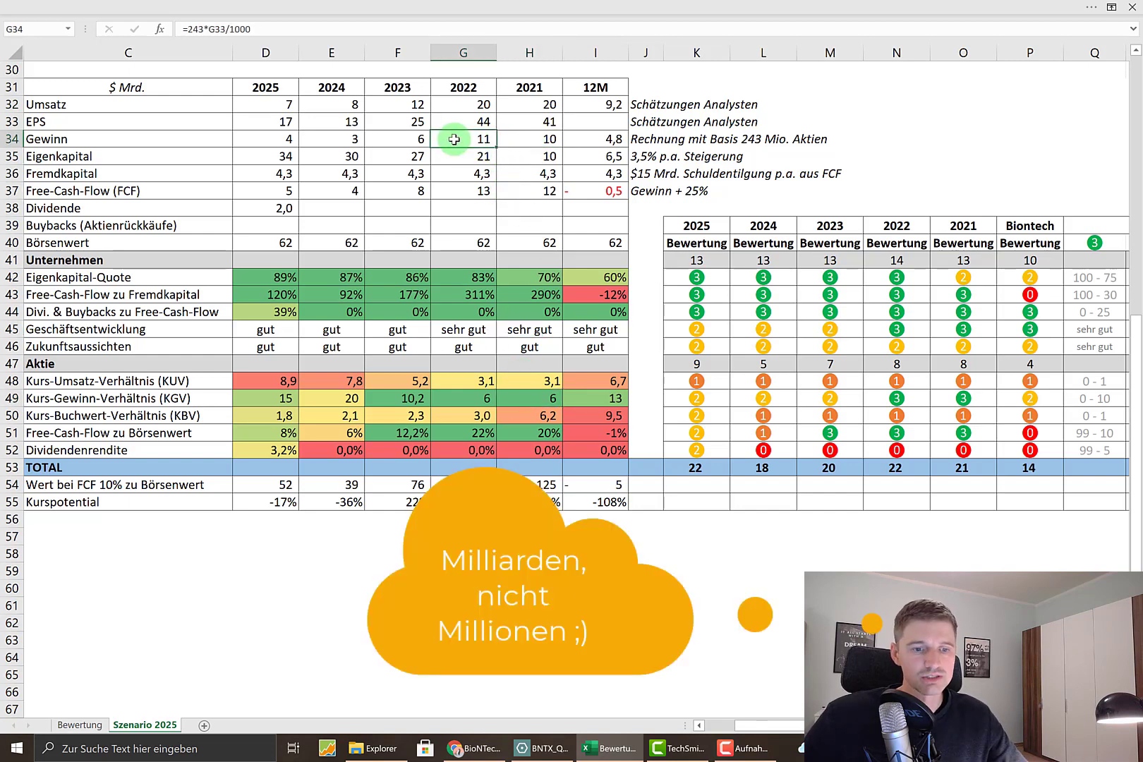
{"action": "left_click_drag", "start_coordinate": [414, 139], "coordinate": [269, 136]}
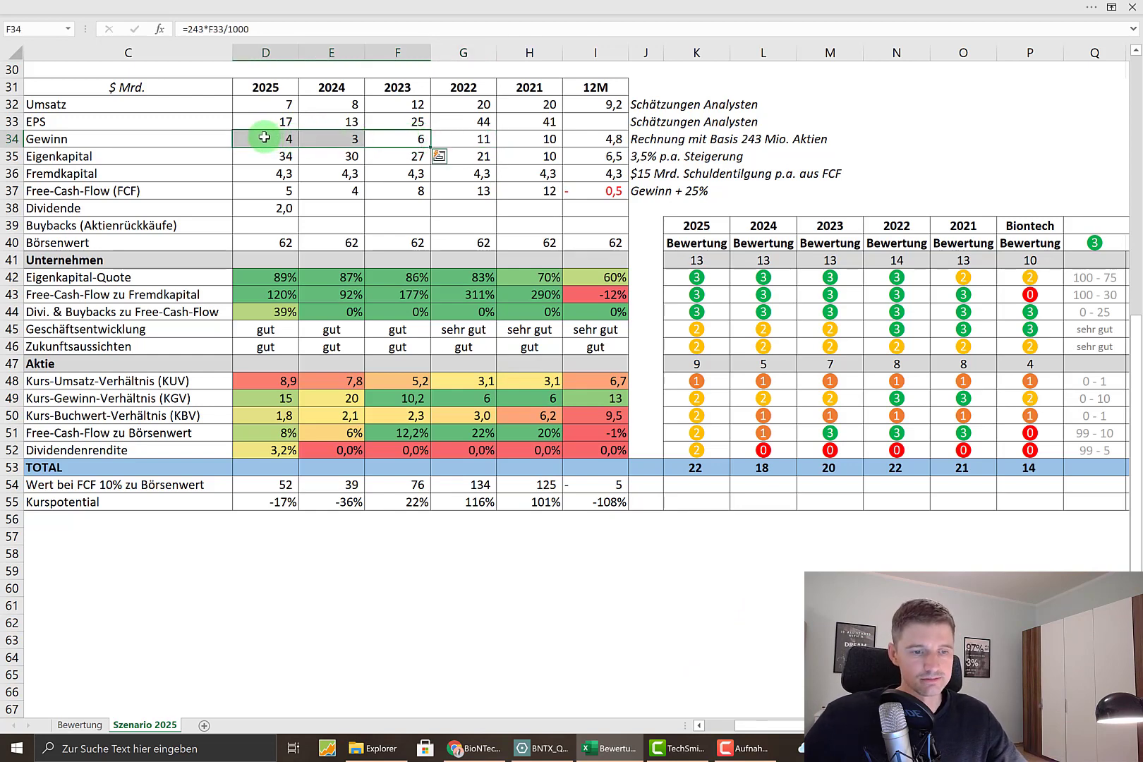
Review the Eigenkapital row from 12M to 2025, plus the 2025 Eigenkapital-Quote and Fremdkapital formulas
{"action": "left_click_drag", "start_coordinate": [263, 156], "coordinate": [603, 155]}
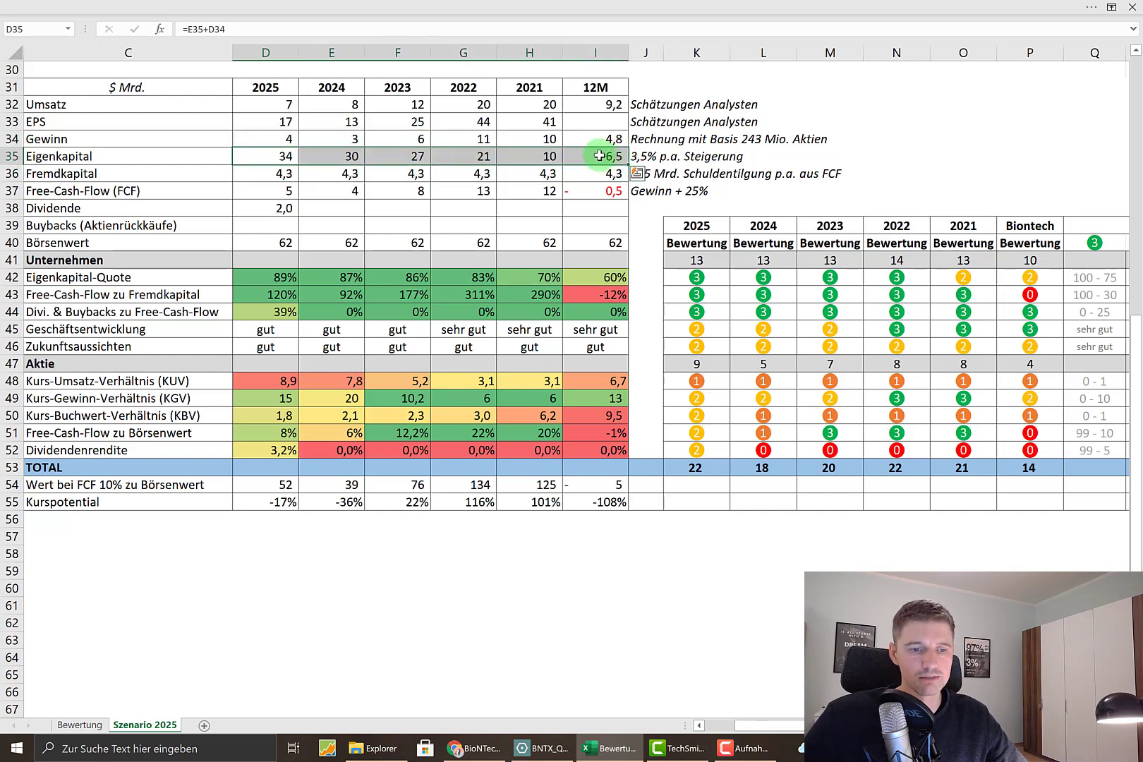
{"action": "left_click", "coordinate": [255, 271]}
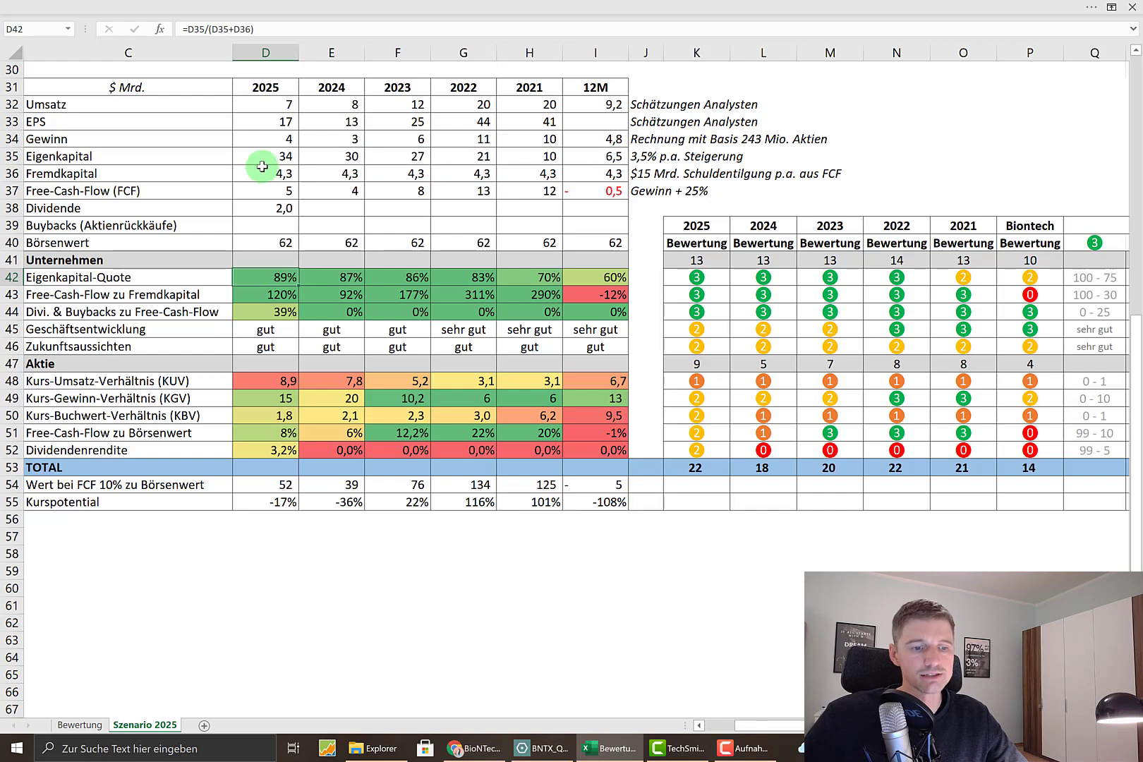
{"action": "key", "text": "Up"}
{"action": "key", "text": "Up"}
{"action": "key", "text": "Up"}
{"action": "key", "text": "Up"}
{"action": "key", "text": "Up"}
{"action": "key", "text": "Up"}
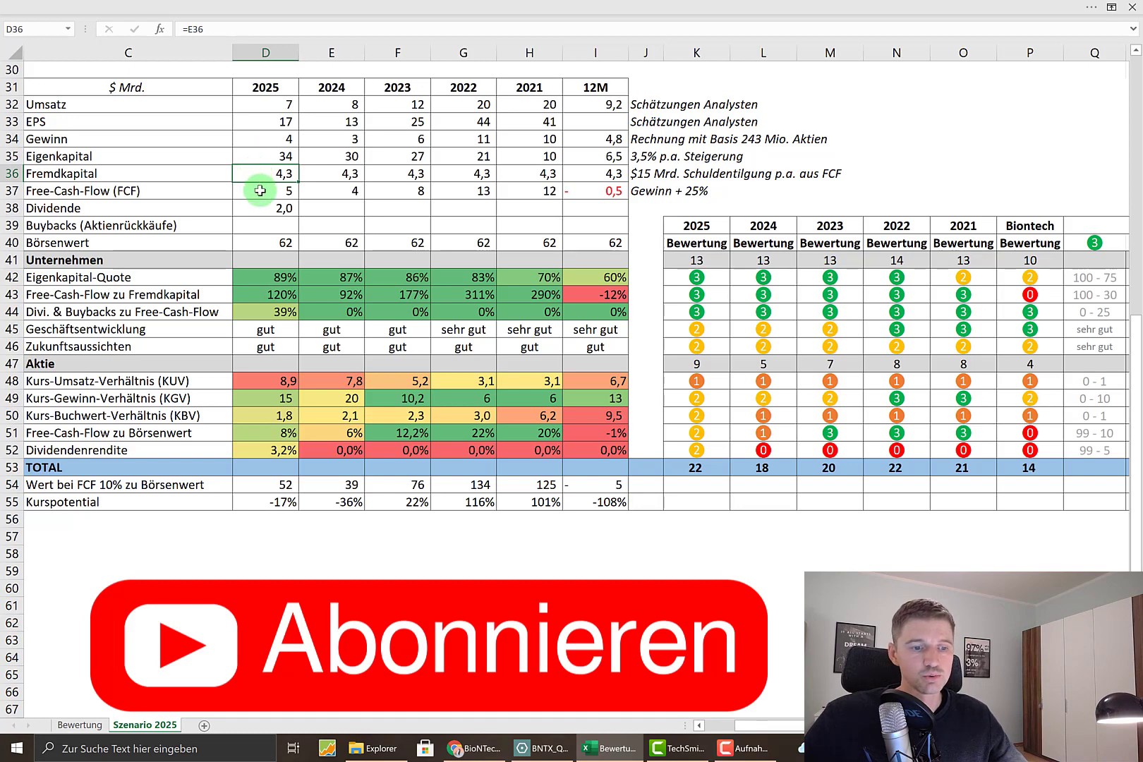
Check the 2025 Free-Cash-Flow formula against its Gewinn + 25% note and the ratio of Free-Cash-Flow to Fremdkapital
{"action": "left_click", "coordinate": [260, 190]}
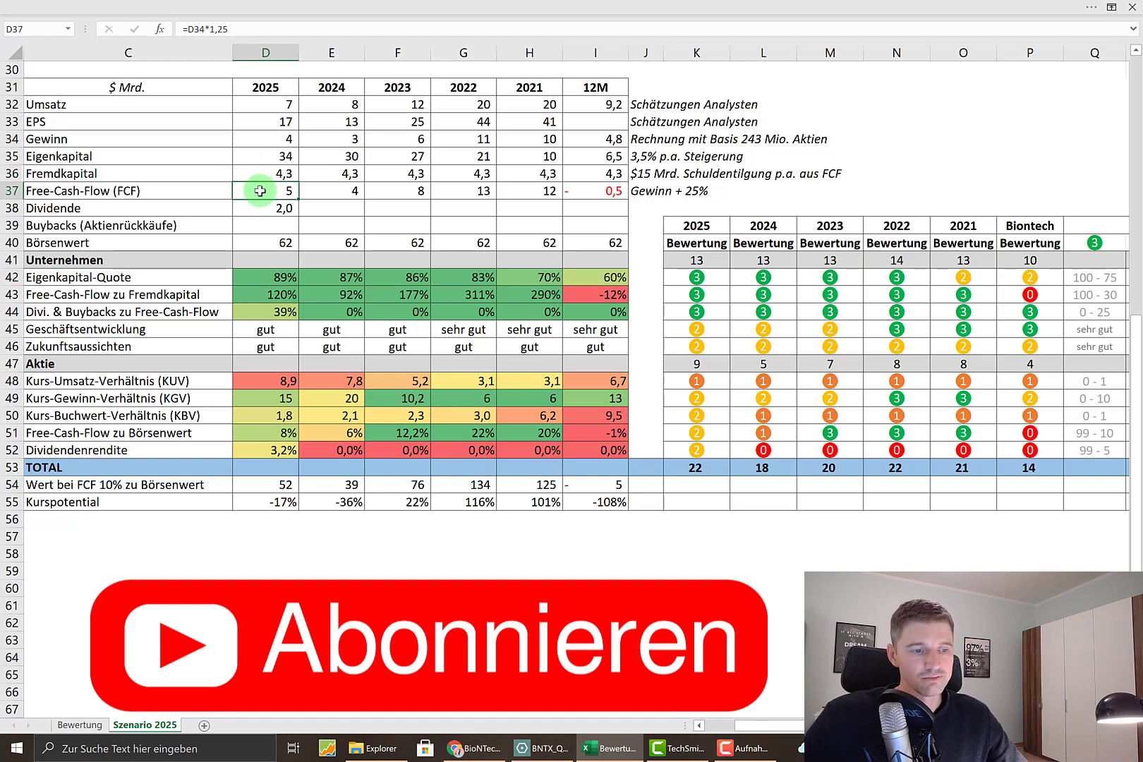
{"action": "left_click", "coordinate": [696, 194]}
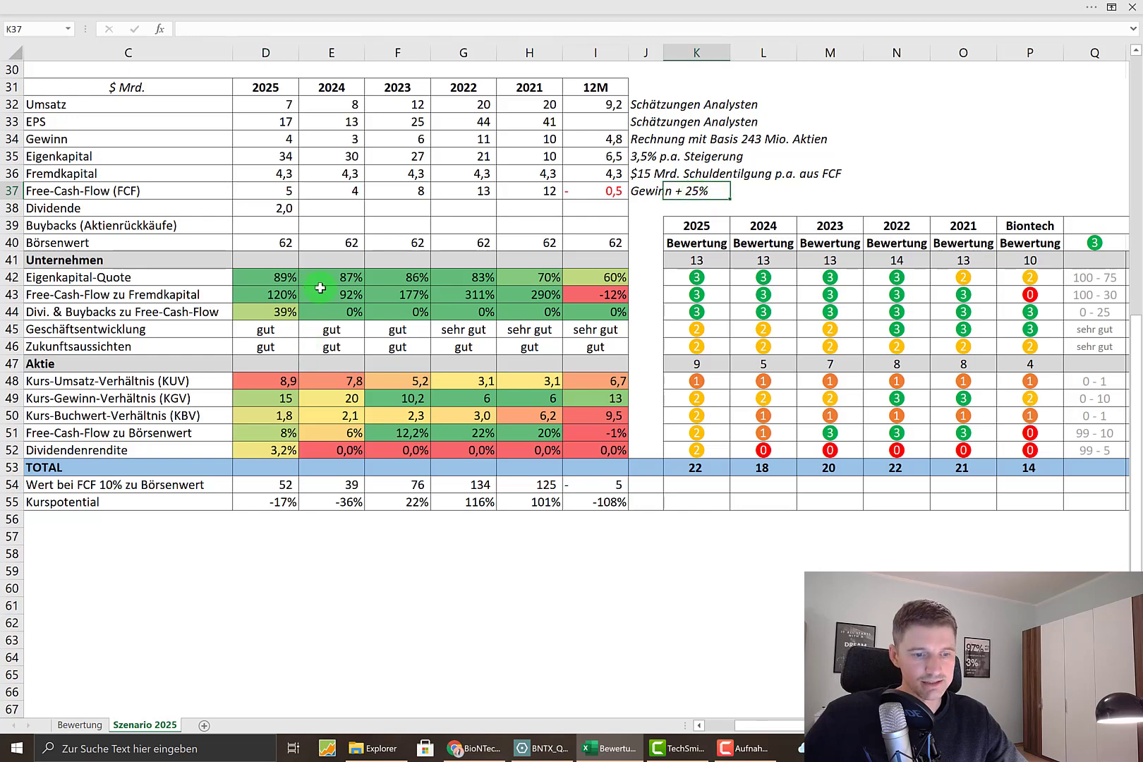
{"action": "left_click", "coordinate": [257, 295]}
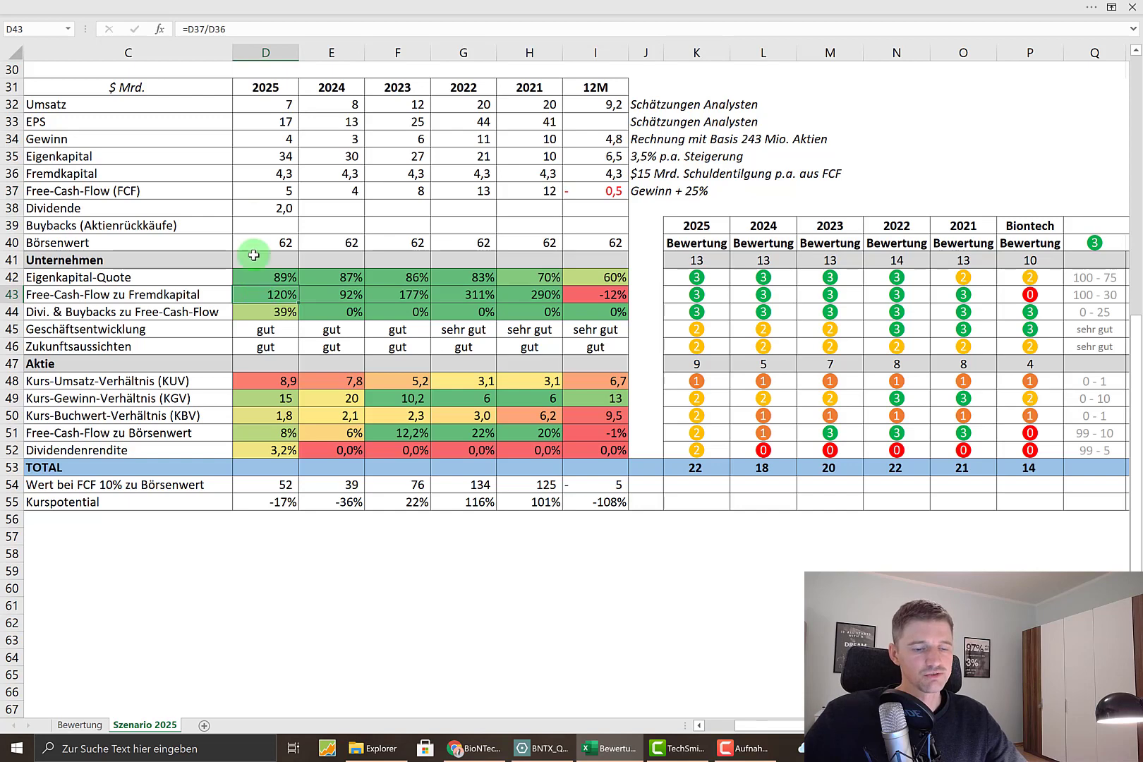
{"action": "left_click", "coordinate": [257, 191]}
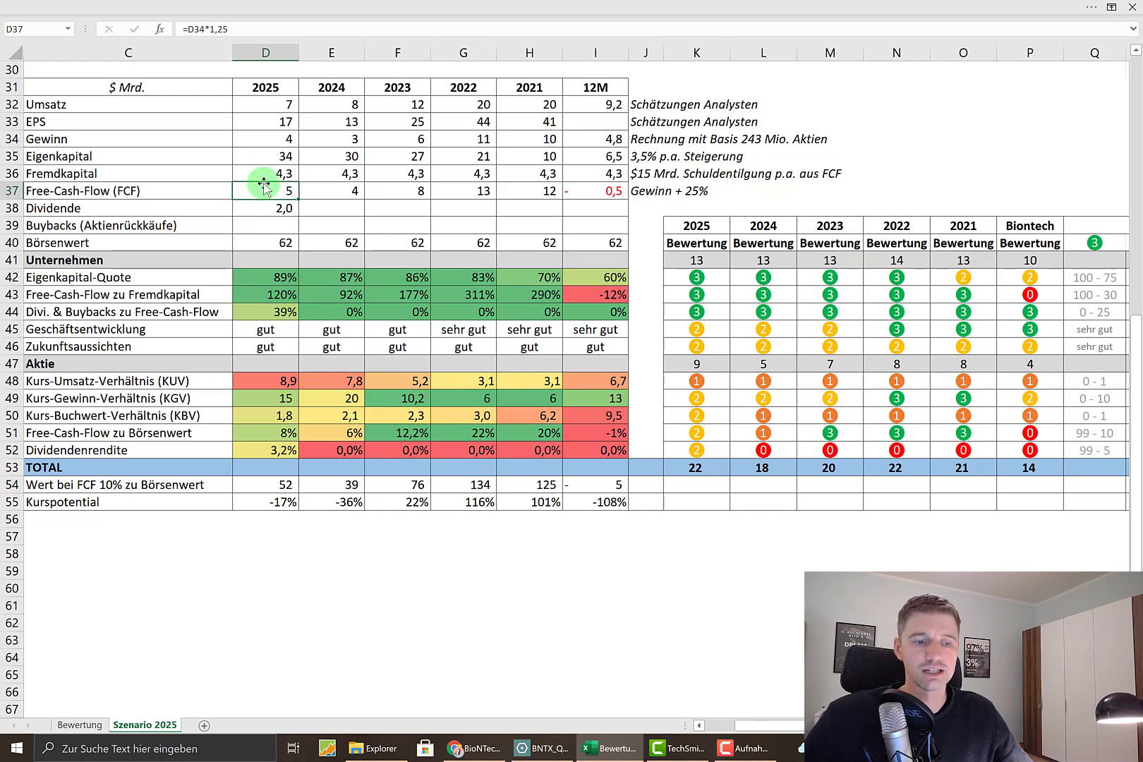
{"action": "left_click", "coordinate": [263, 173]}
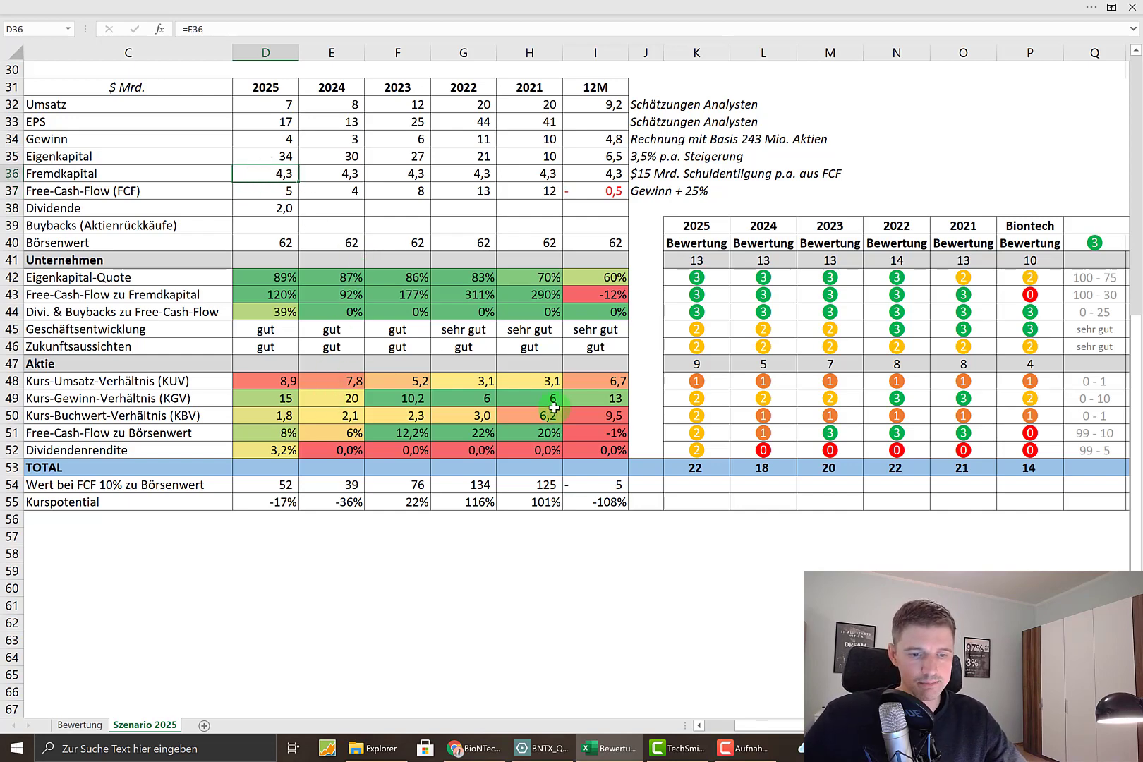
Inspect the 2024 Kurs-Gewinn-Verhältnis and the 2025 Dividende with its resulting Dividendenrendite formula
{"action": "left_click", "coordinate": [332, 397]}
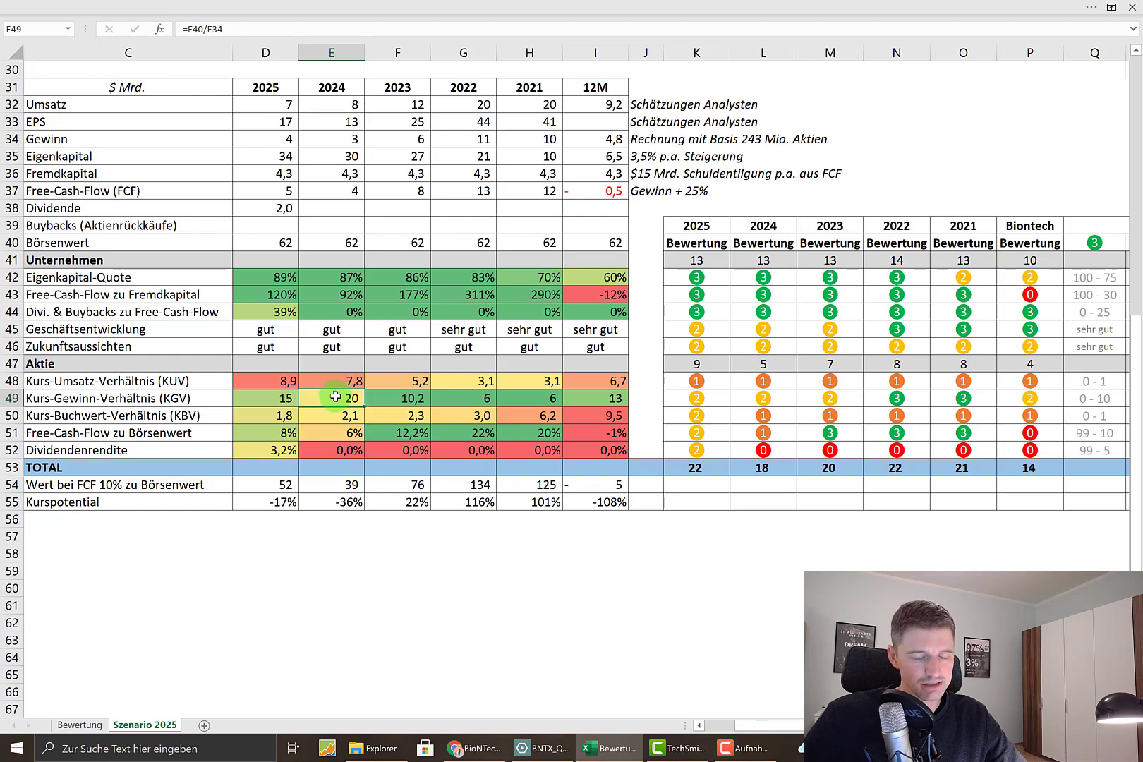
{"action": "left_click", "coordinate": [261, 207]}
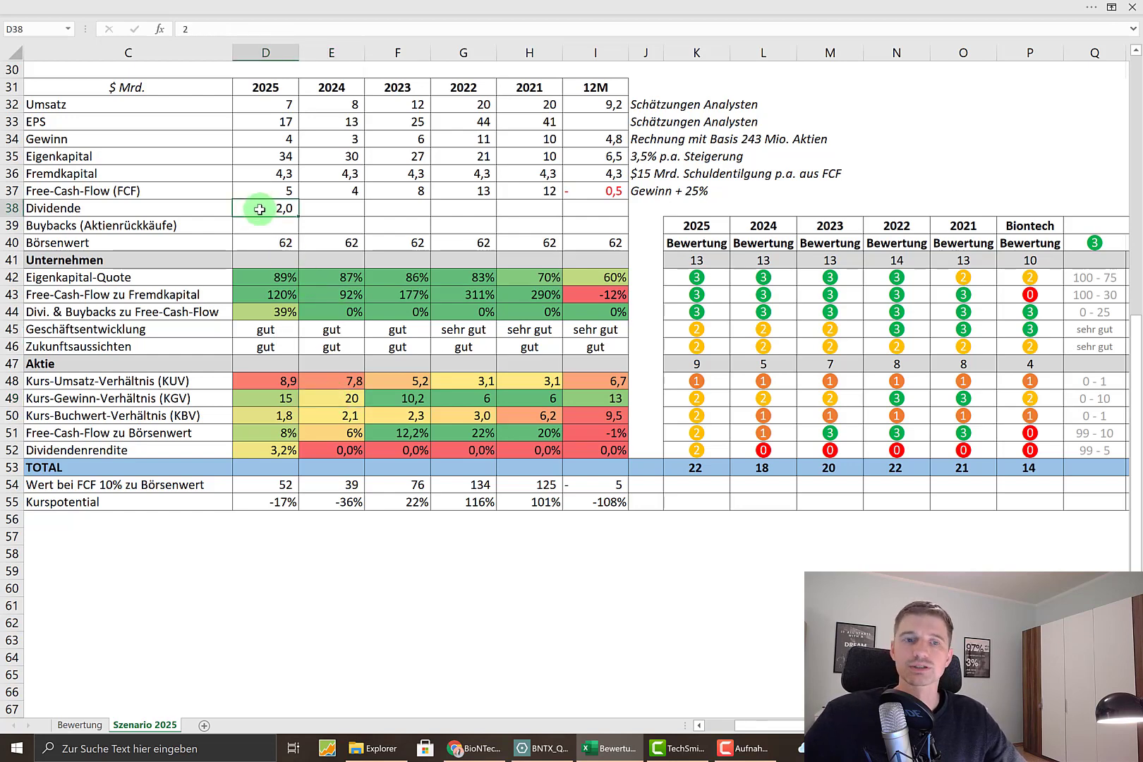
{"action": "left_click", "coordinate": [256, 242]}
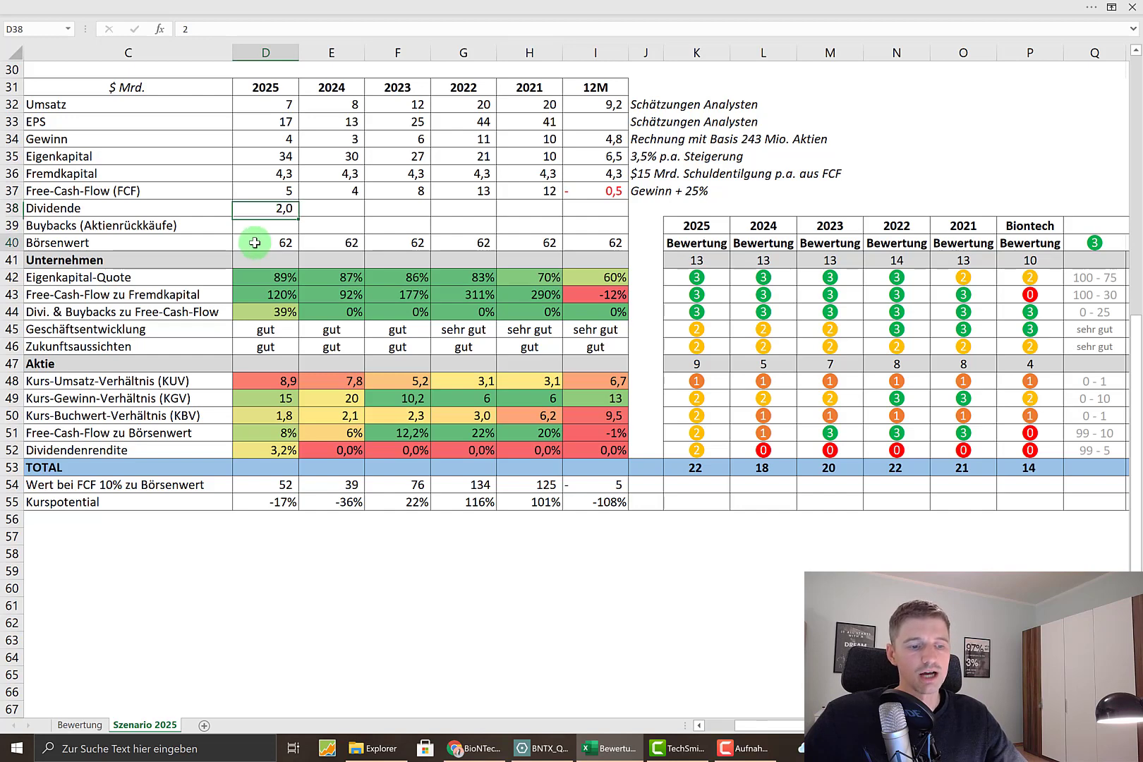
{"action": "left_click", "coordinate": [258, 450]}
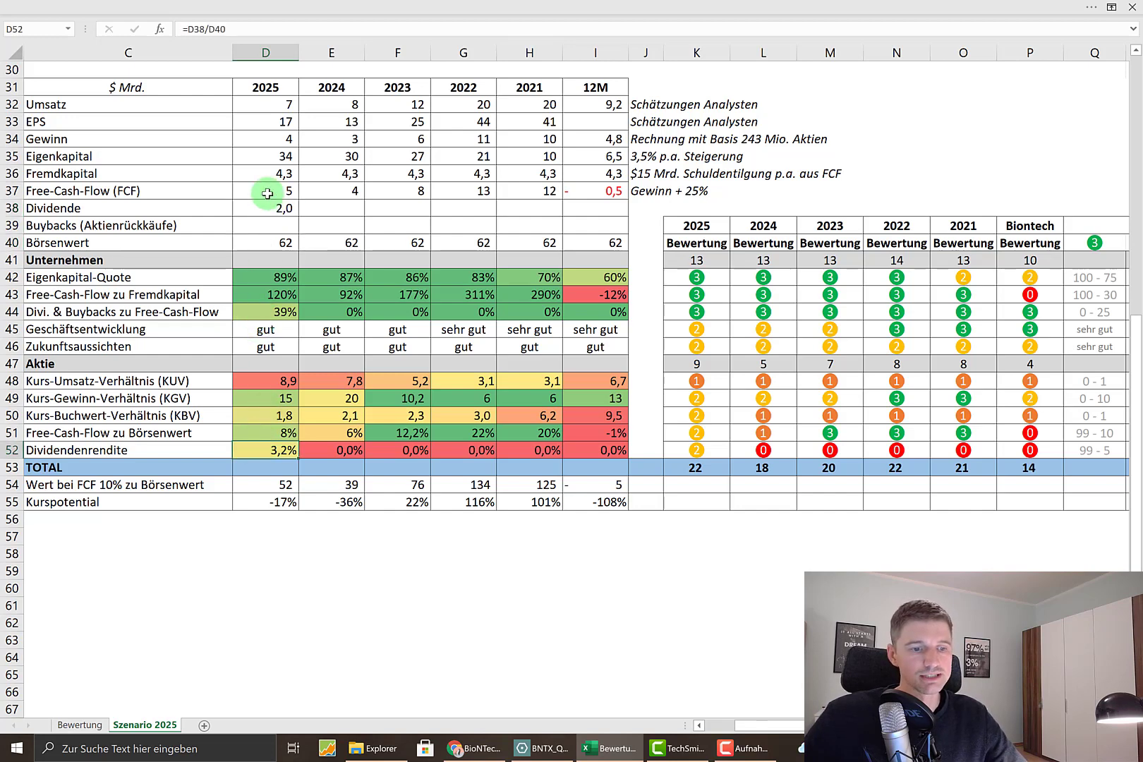
{"action": "left_click", "coordinate": [251, 208]}
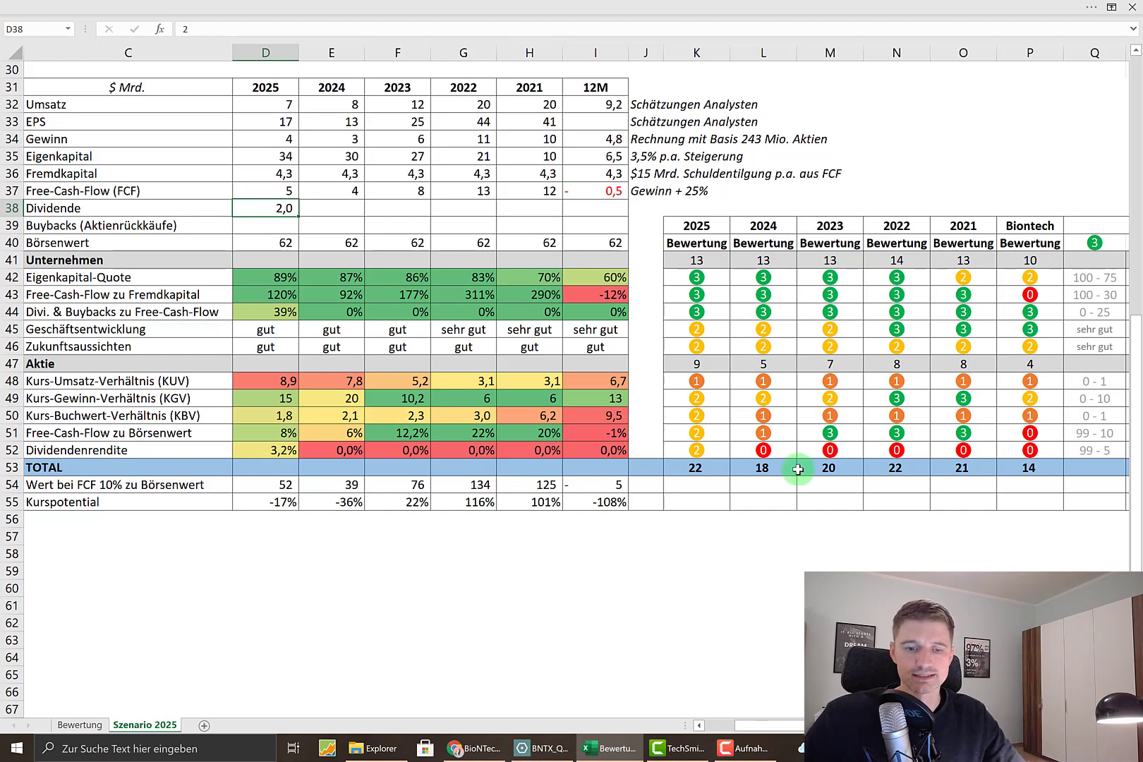
Compare the TOTAL and Unternehmen scores for 2021 through 2025 with Biontech's current rating
{"action": "left_click_drag", "start_coordinate": [1014, 467], "coordinate": [697, 467]}
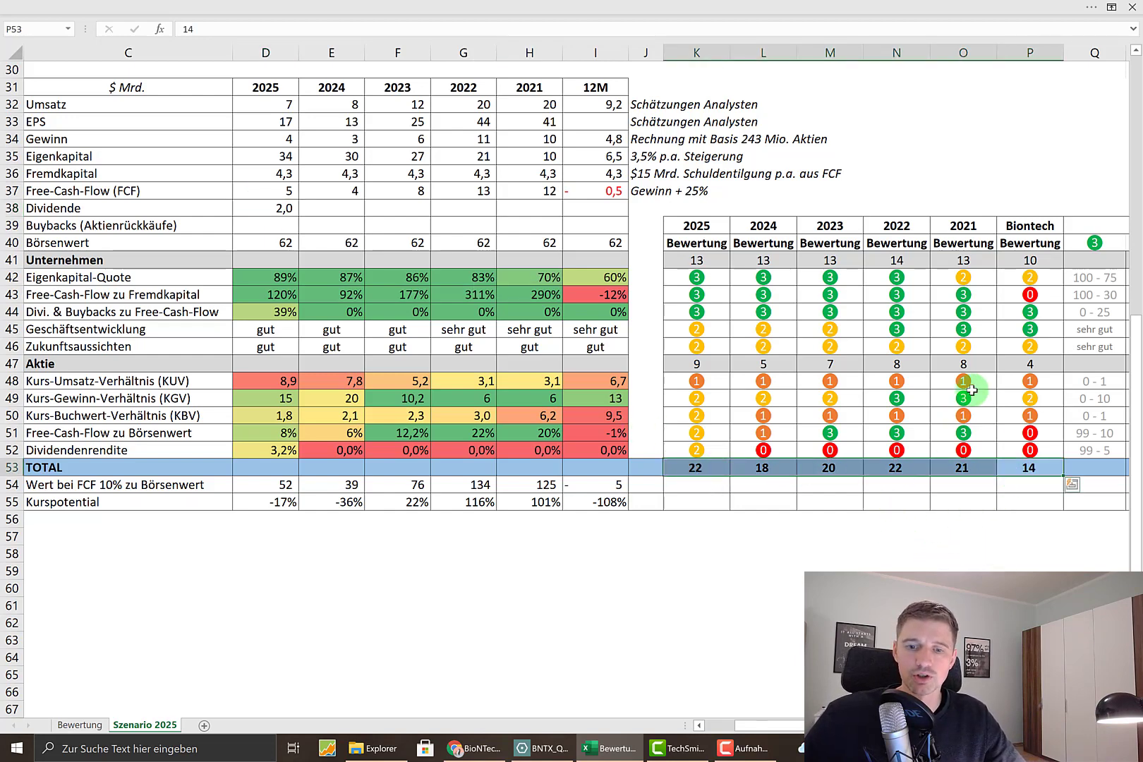
{"action": "left_click", "coordinate": [1006, 467]}
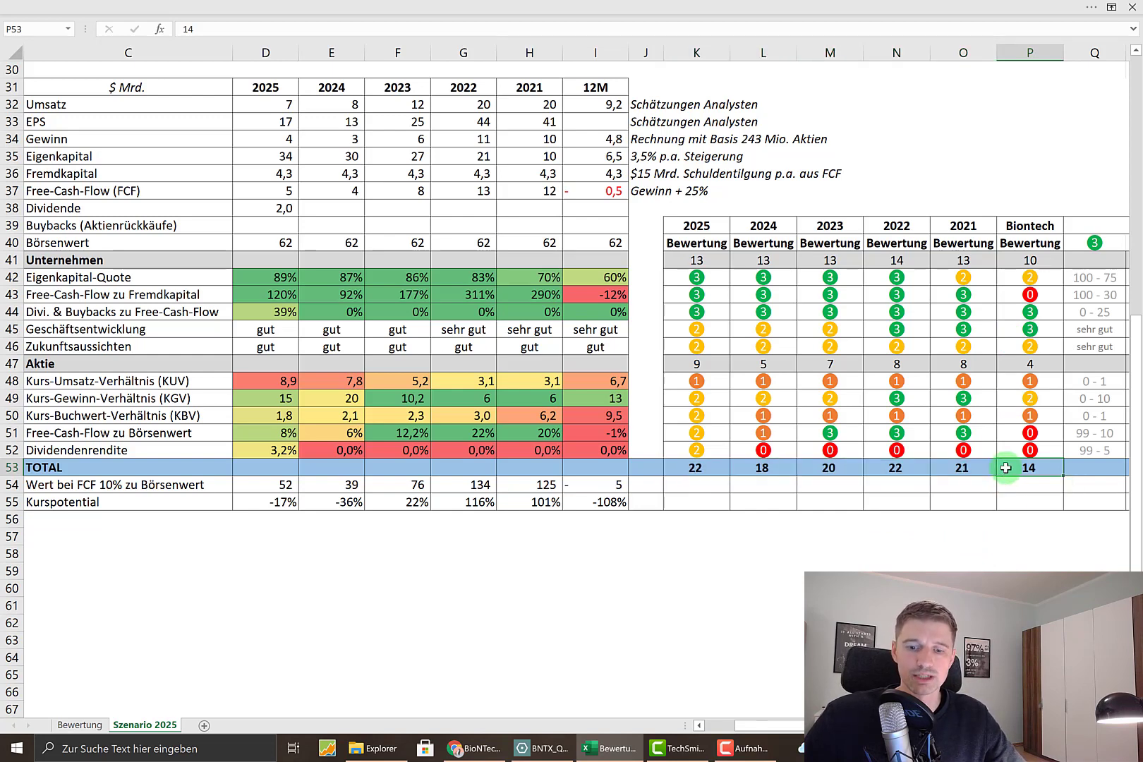
{"action": "left_click_drag", "start_coordinate": [724, 466], "coordinate": [939, 467]}
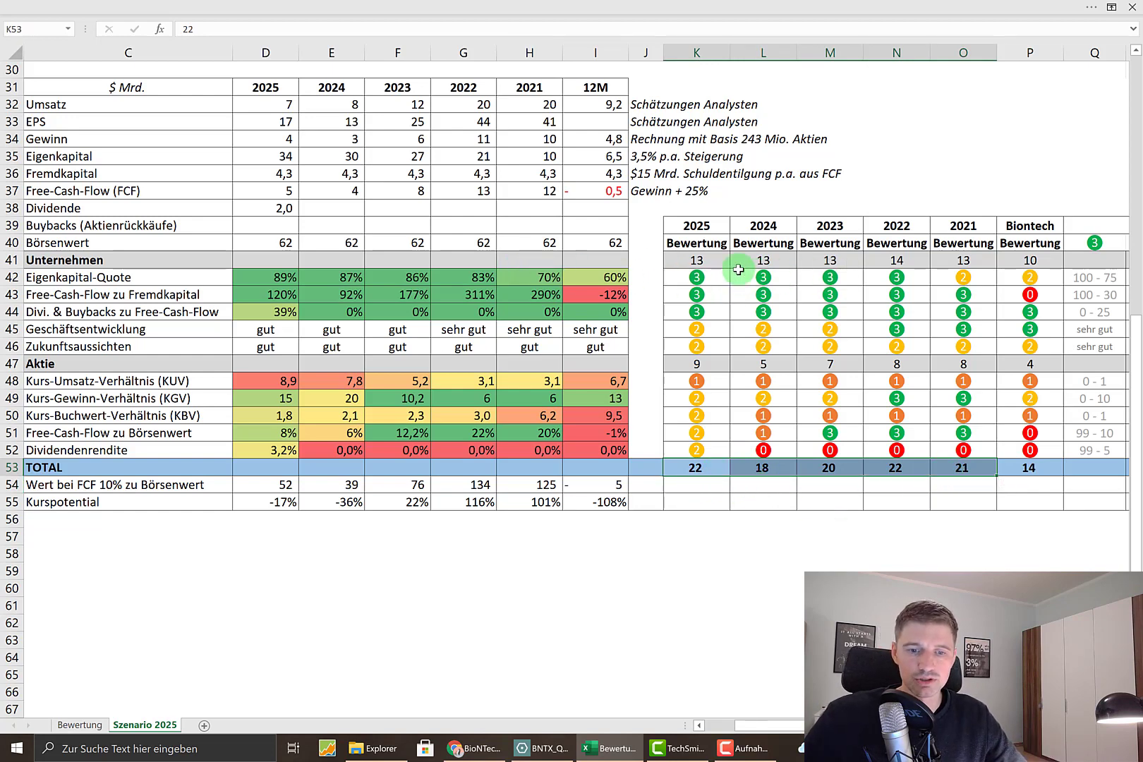
{"action": "left_click_drag", "start_coordinate": [724, 263], "coordinate": [965, 259]}
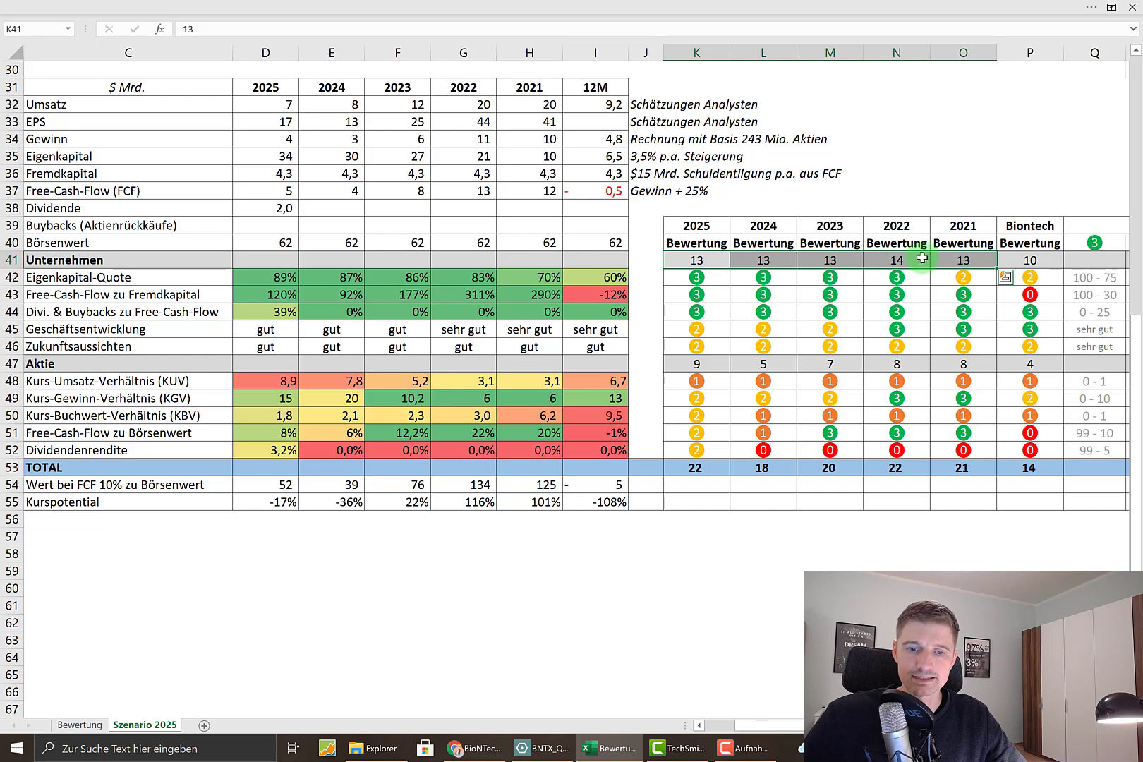
{"action": "left_click", "coordinate": [924, 259]}
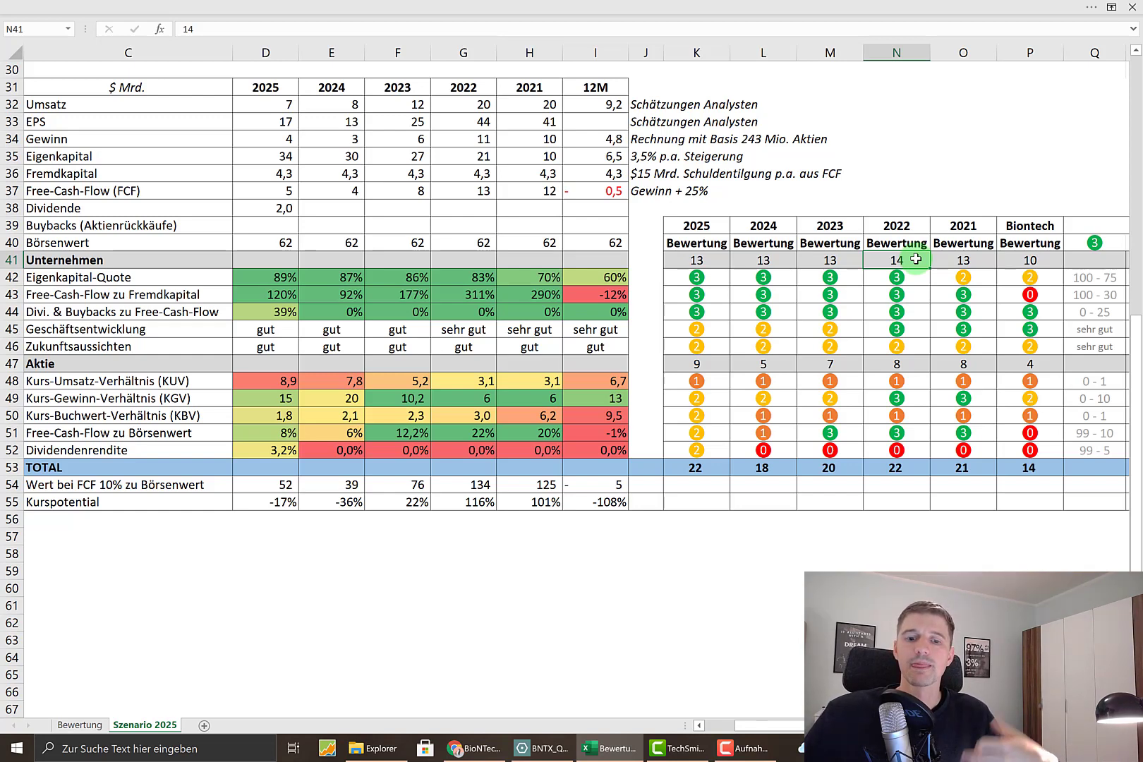
On the Bewertung sheet, delete the two grey cover shapes hiding Pfizer's figures and its rating column header
{"action": "left_click", "coordinate": [94, 729]}
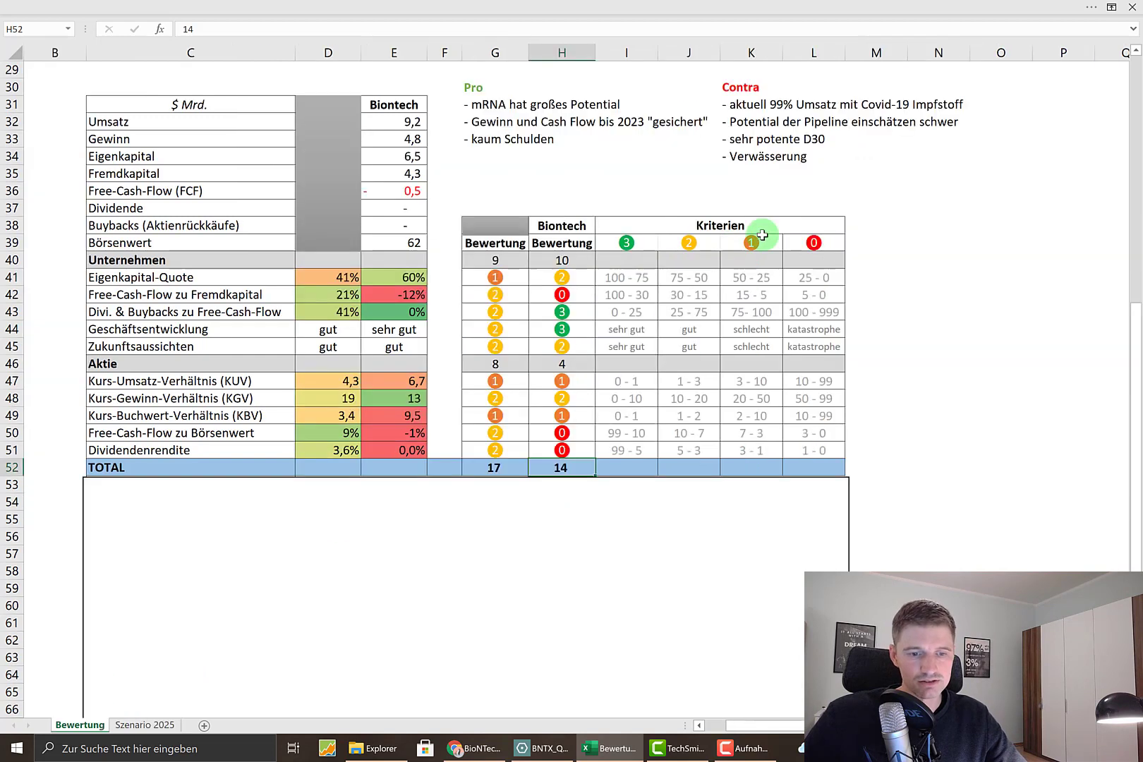
{"action": "left_click", "coordinate": [342, 144]}
{"action": "key", "text": "Delete"}
{"action": "left_click", "coordinate": [500, 226]}
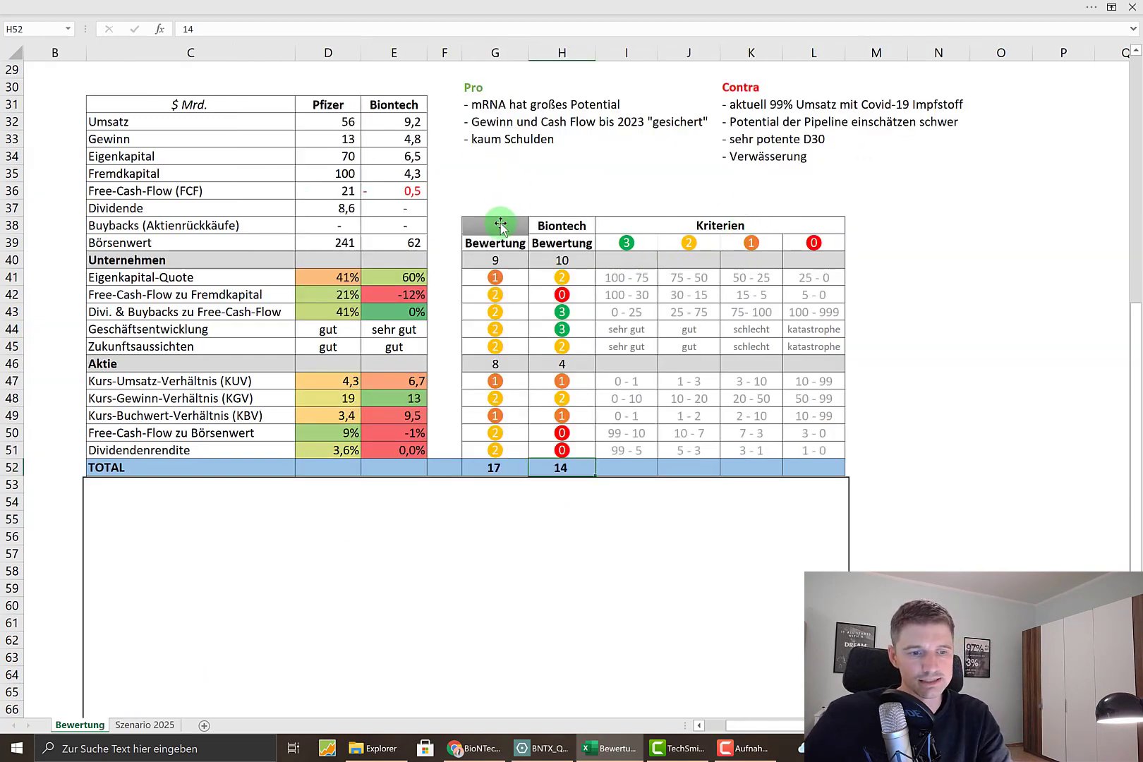
{"action": "key", "text": "Delete"}
{"action": "left_click", "coordinate": [494, 188]}
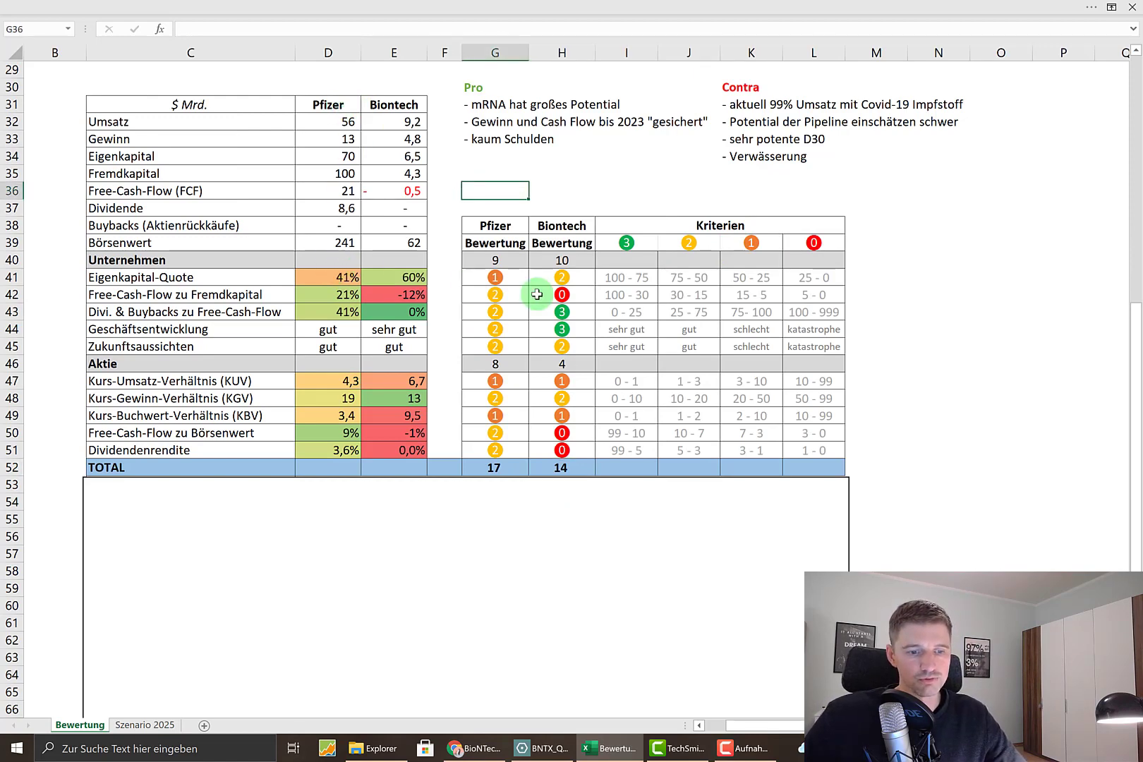
Examine Pfizer's TOTAL score and read the Pro and Contra lists for Biontech
{"action": "left_click", "coordinate": [512, 468]}
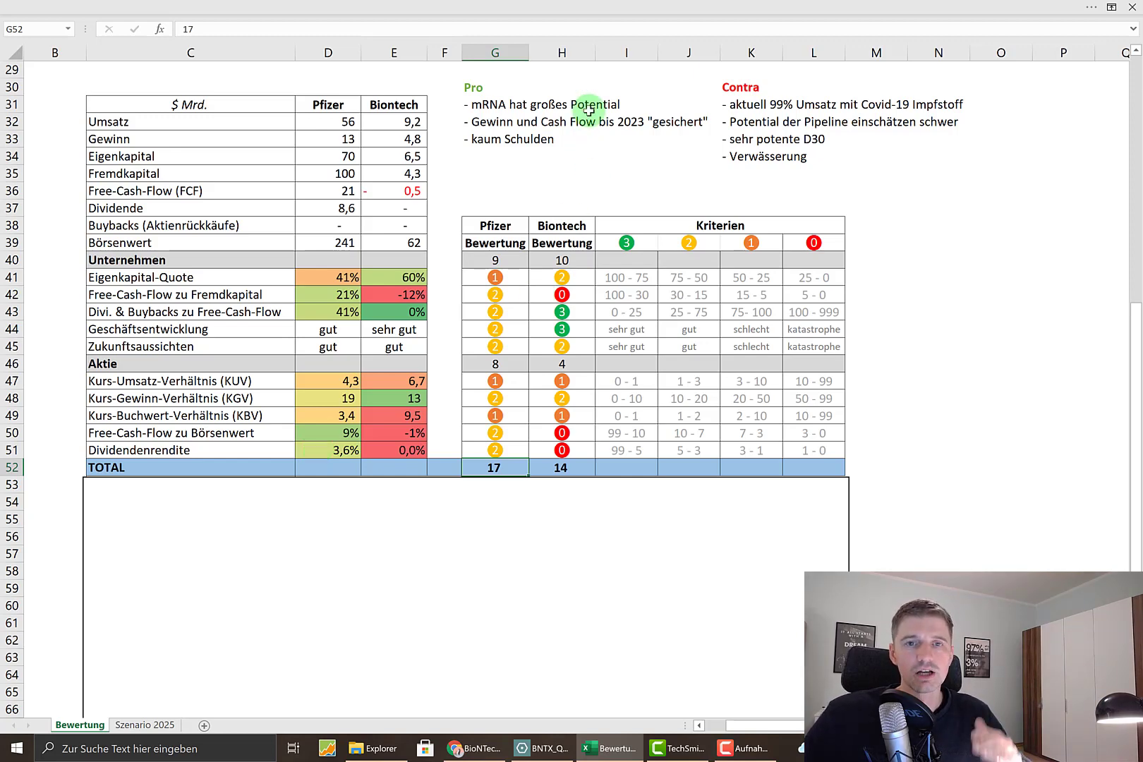
{"action": "left_click", "coordinate": [502, 70]}
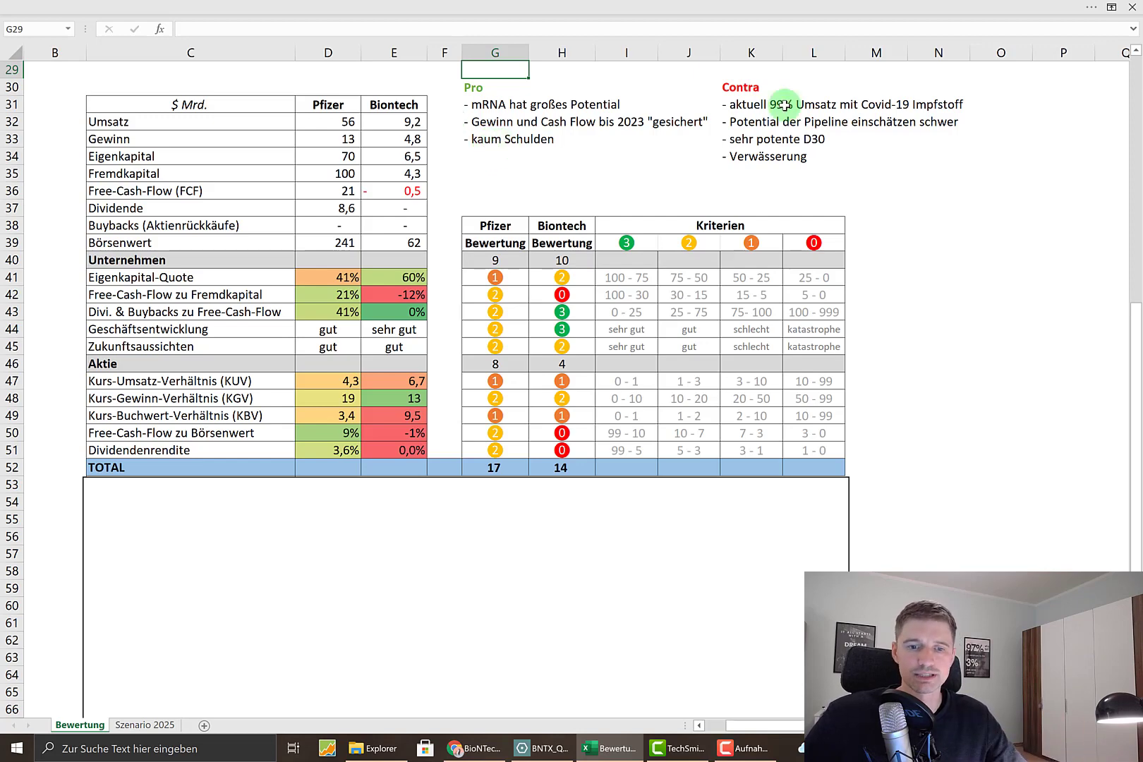
{"action": "left_click", "coordinate": [753, 70]}
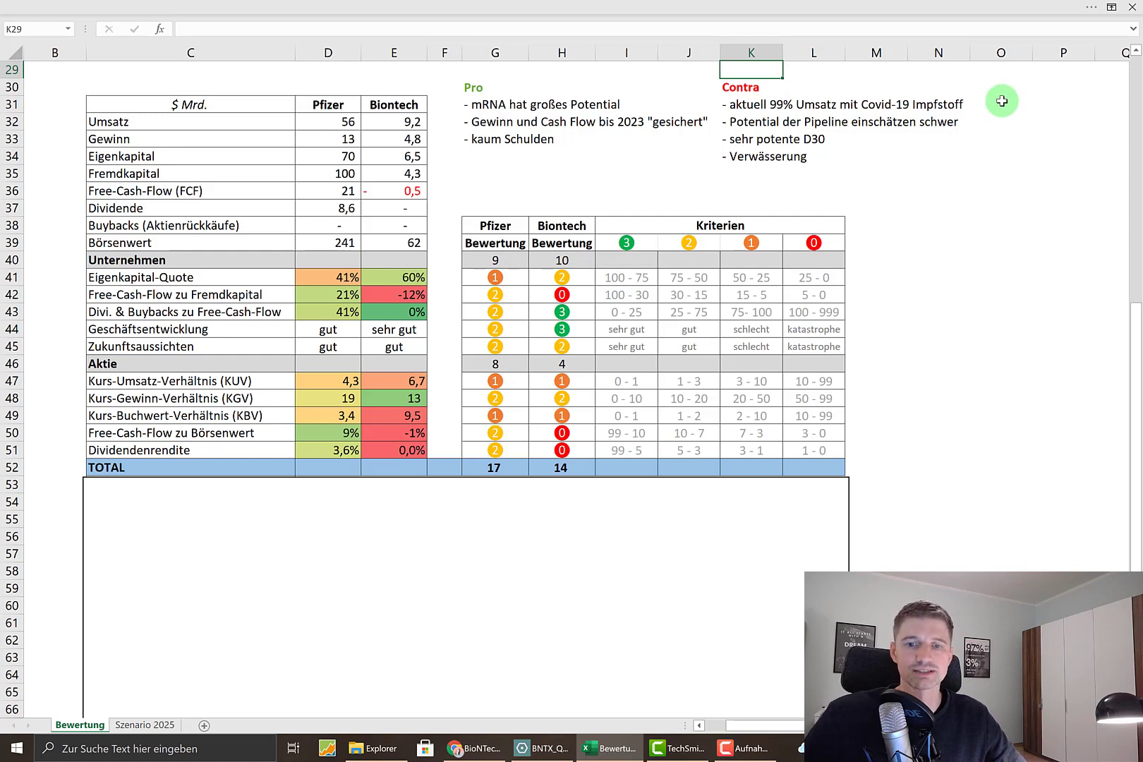
Examine the Contra points on competition and dilution against Pfizer's Börsenwert
{"action": "left_click", "coordinate": [1008, 119]}
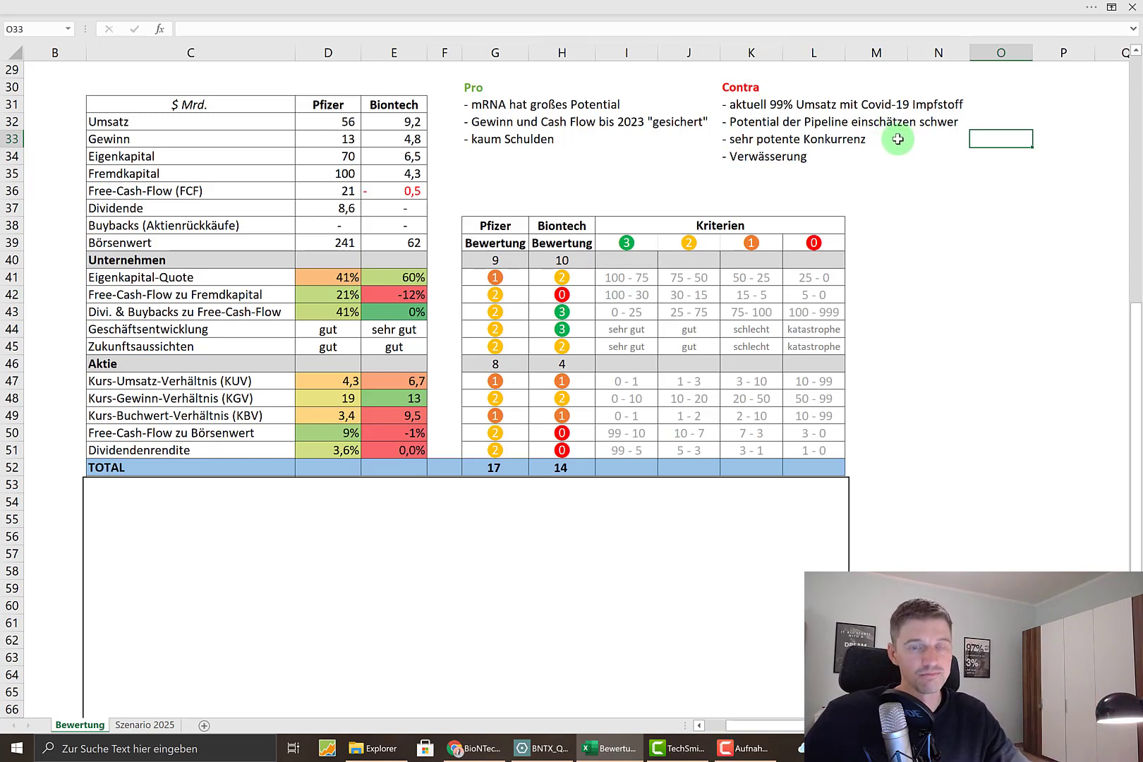
{"action": "left_click", "coordinate": [316, 242]}
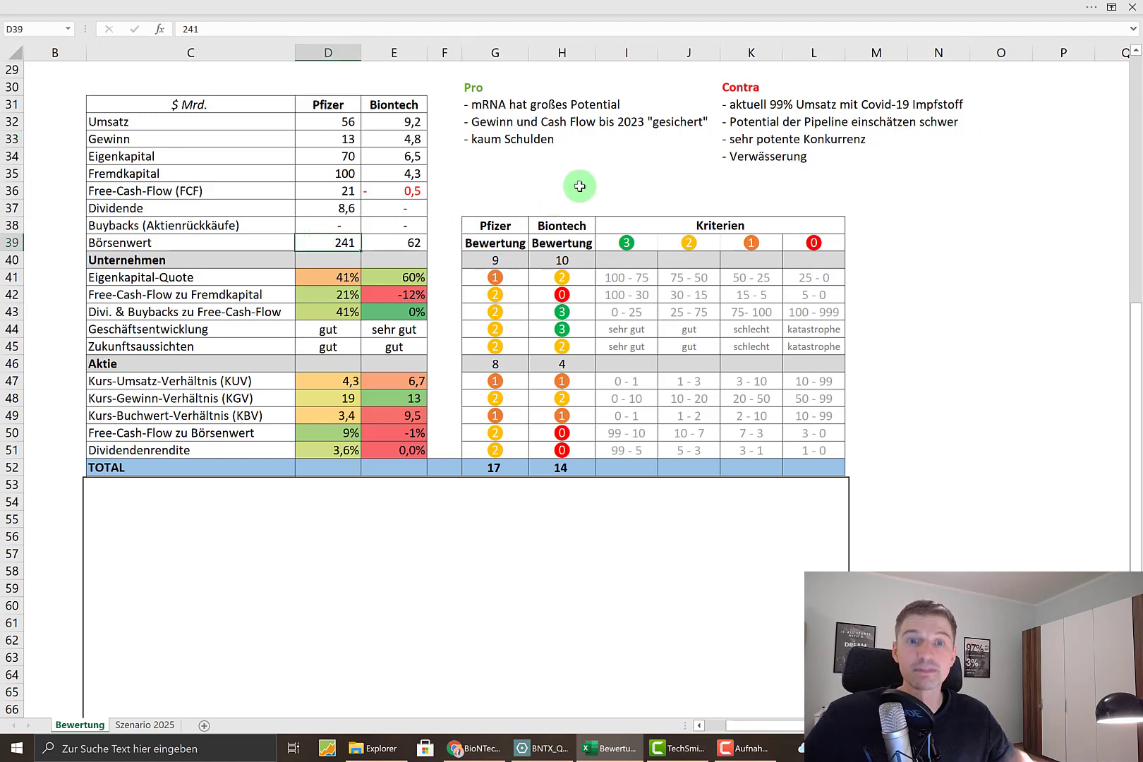
{"action": "left_click", "coordinate": [741, 175]}
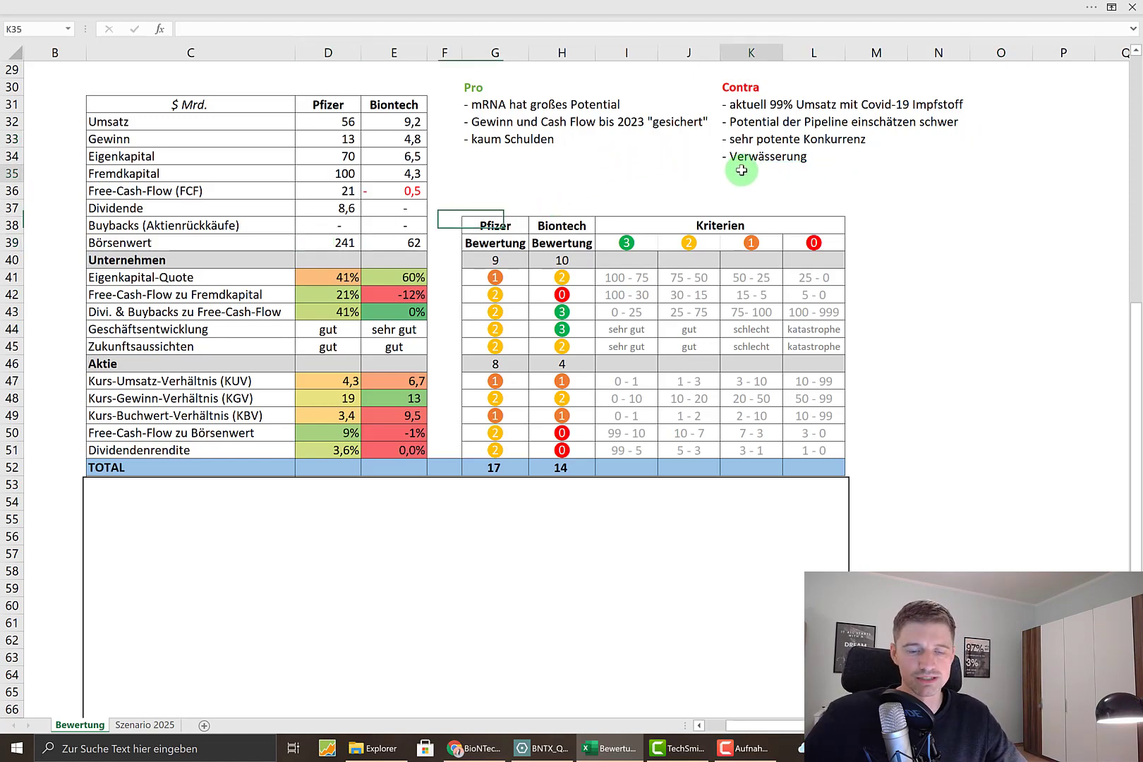
{"action": "left_click", "coordinate": [746, 157]}
{"action": "left_click", "coordinate": [875, 157]}
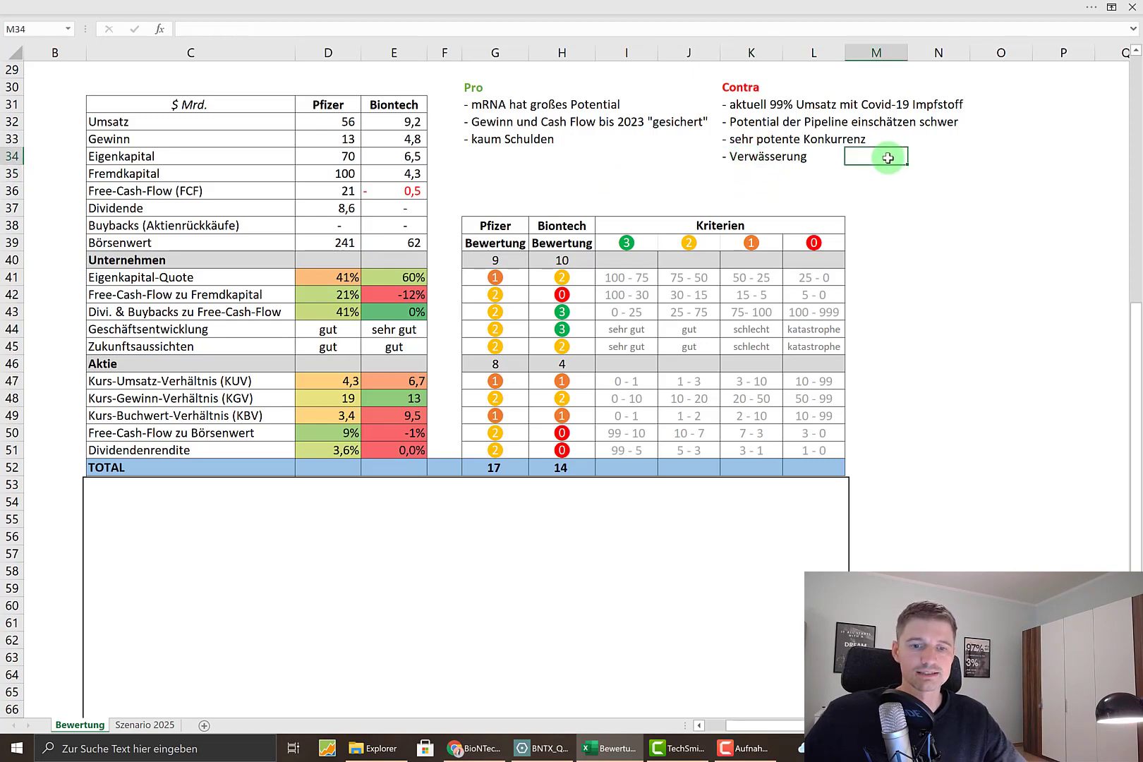
Move the white cover box down two rows to expose the Unternehmen and Aktie conclusions in rows 53 and 54, and read both
{"action": "left_click", "coordinate": [528, 515]}
{"action": "left_click_drag", "start_coordinate": [529, 515], "coordinate": [528, 554]}
{"action": "left_click", "coordinate": [325, 482]}
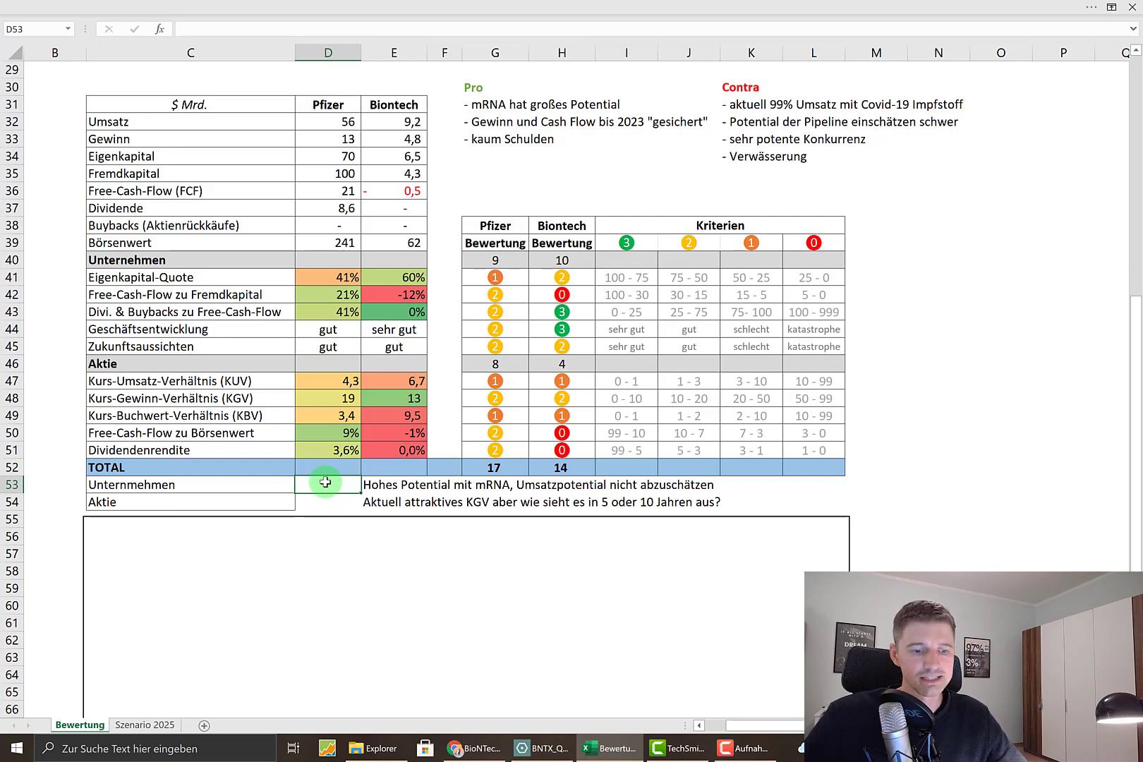
{"action": "left_click", "coordinate": [325, 503]}
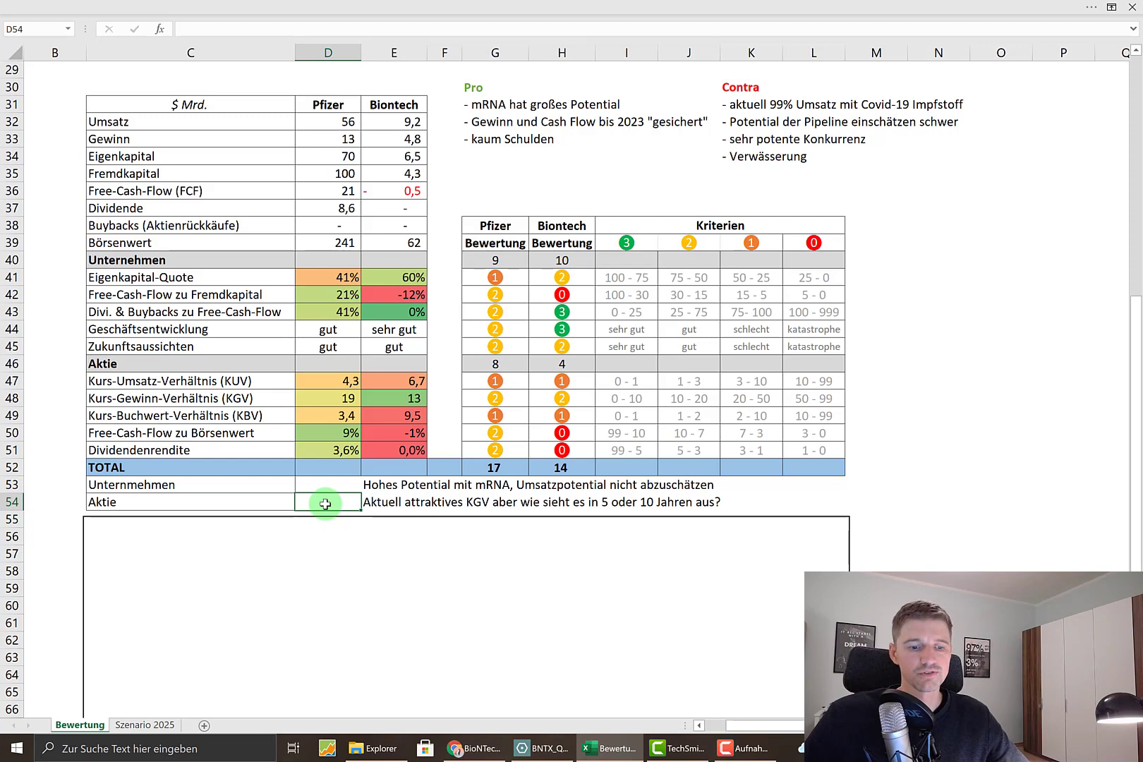
Check Biontech's current Börsenwert, and switch to Chrome for the YouTube poll on its expected market value in 2030
{"action": "left_click", "coordinate": [974, 296]}
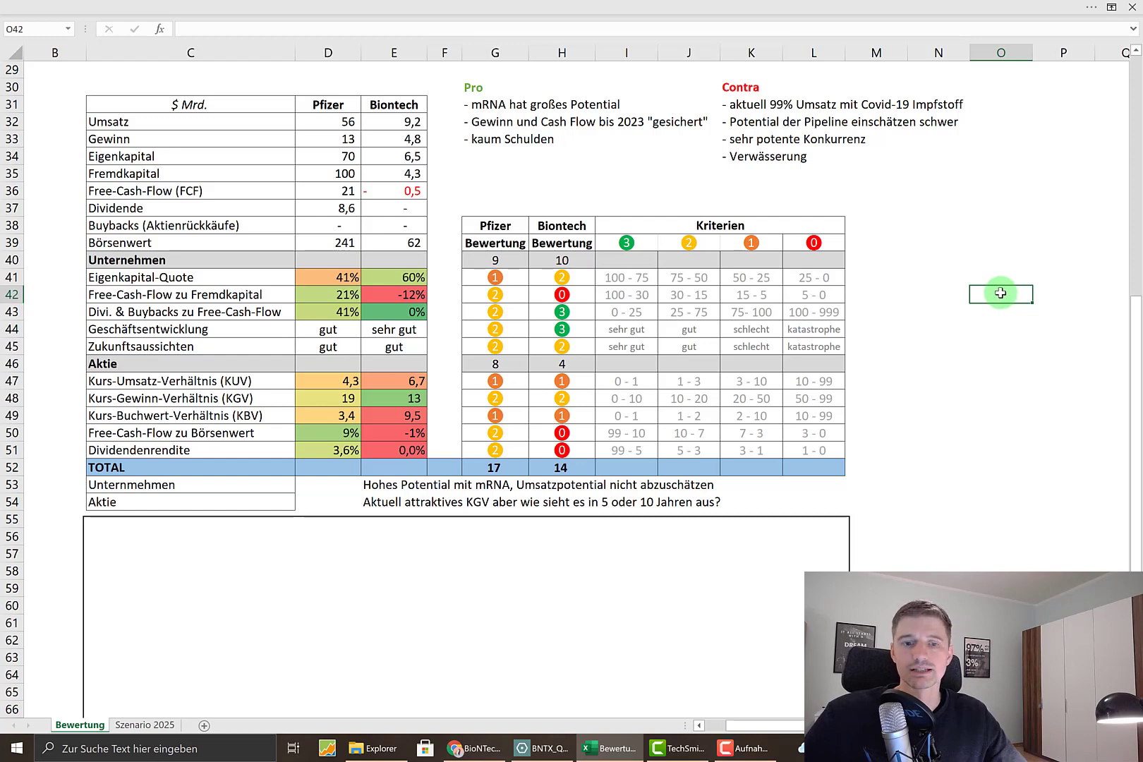
{"action": "left_click", "coordinate": [379, 241]}
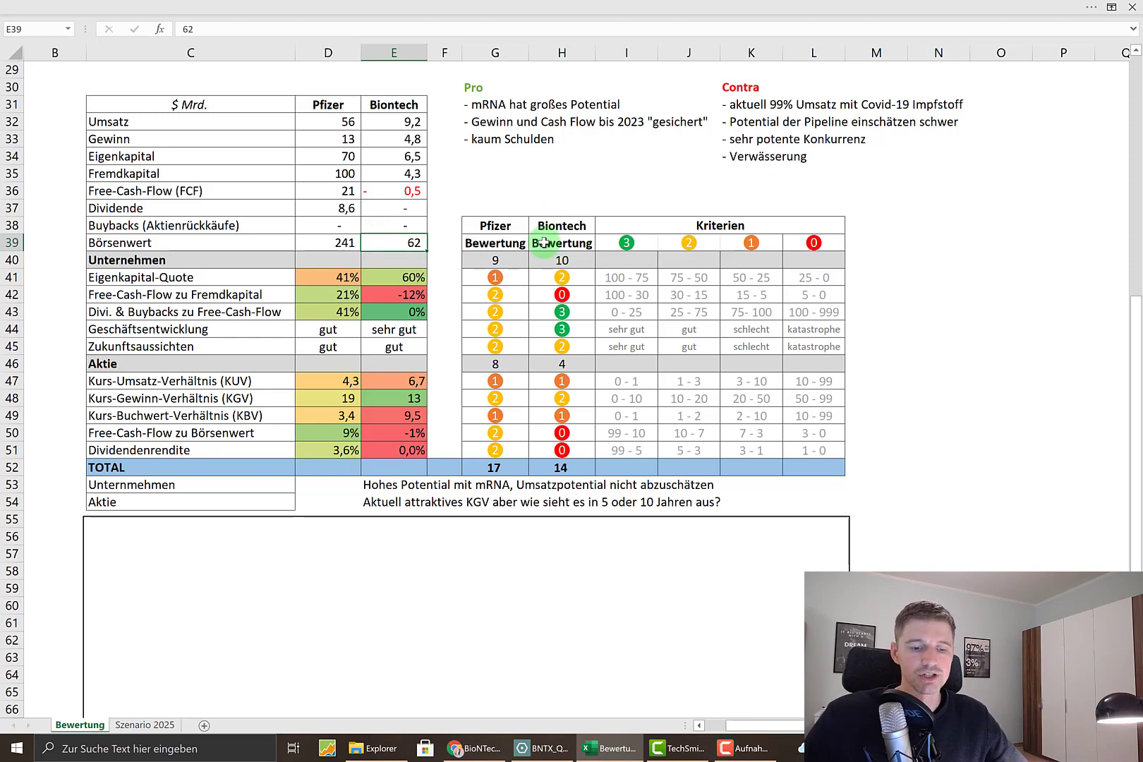
{"action": "left_click", "coordinate": [492, 739]}
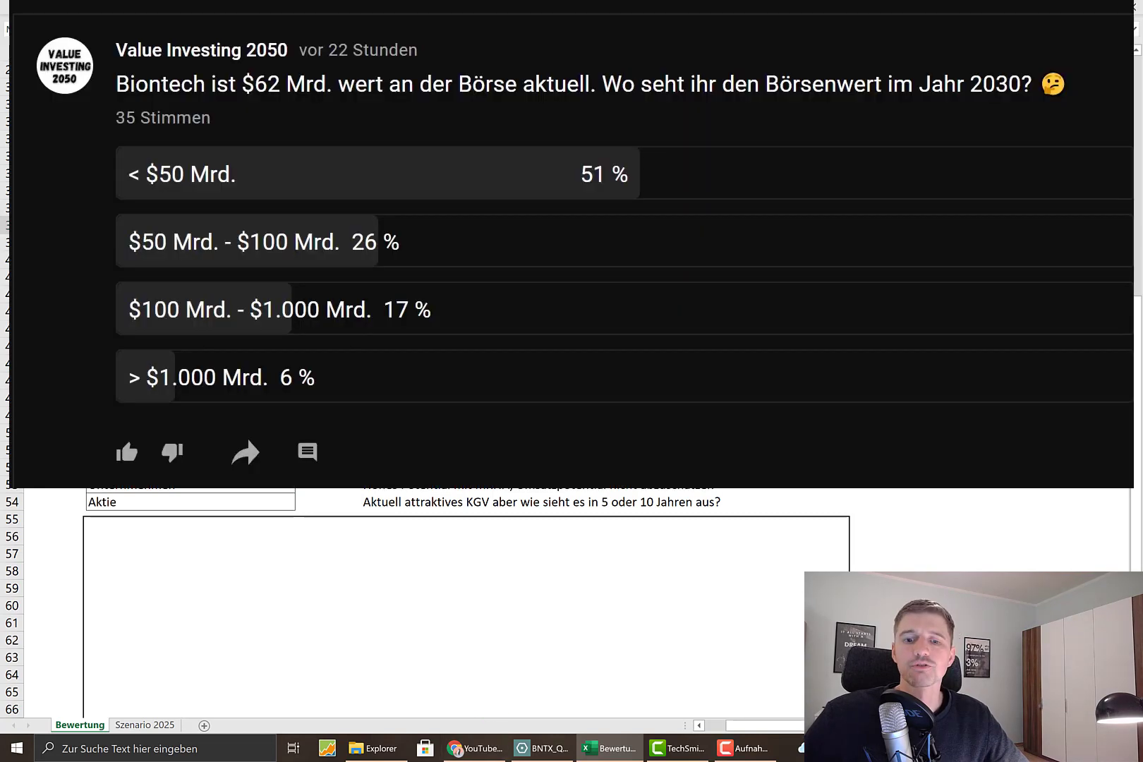